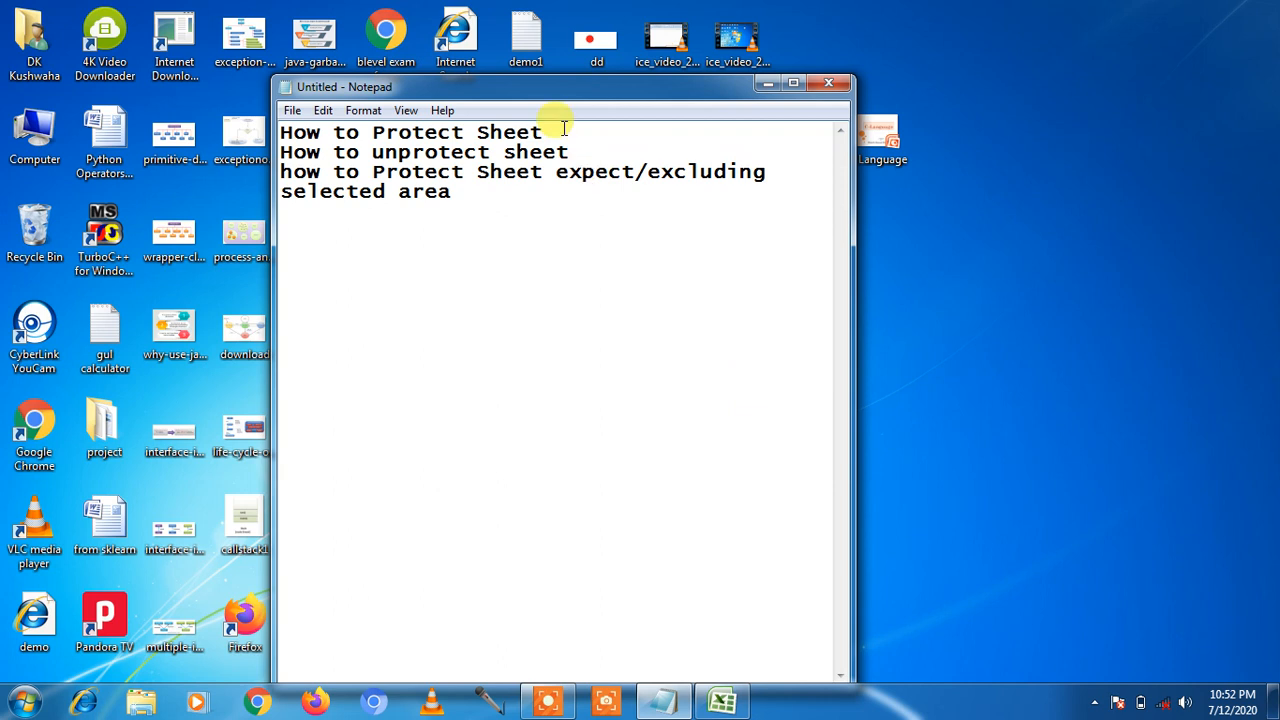
Step: Review the three sheet-protection topics in Notepad, then minimize it to show the desktop
left_click_drag(543, 132, 280, 132)
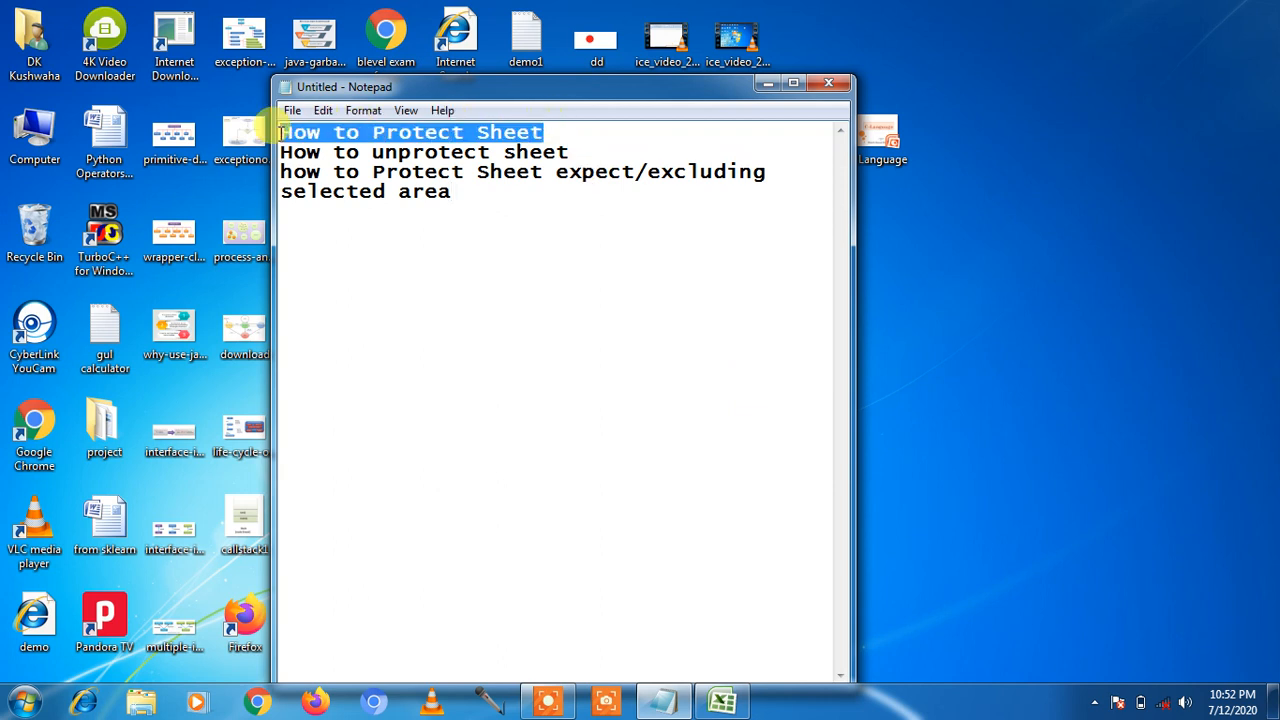
left_click_drag(569, 152, 296, 152)
left_click_drag(455, 191, 280, 172)
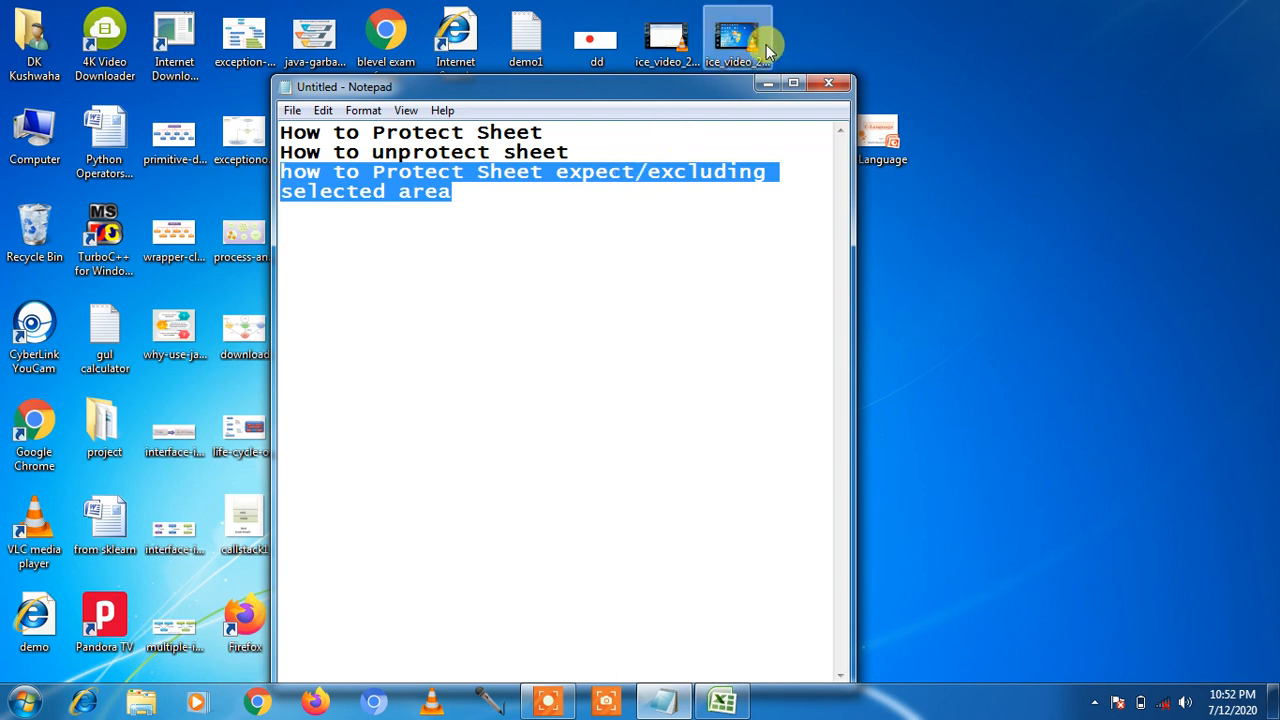
left_click(767, 86)
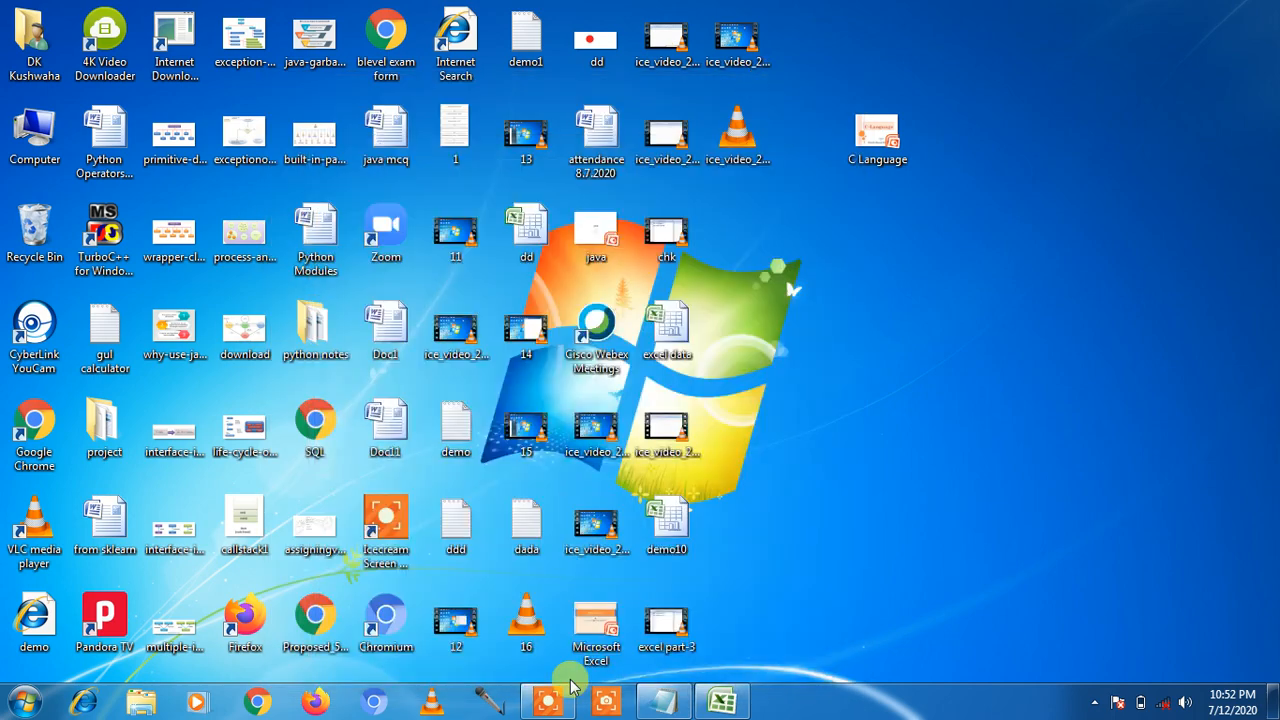
Step: Enter the headers Name, hind, mat and eng across A1:D1
left_click(722, 703)
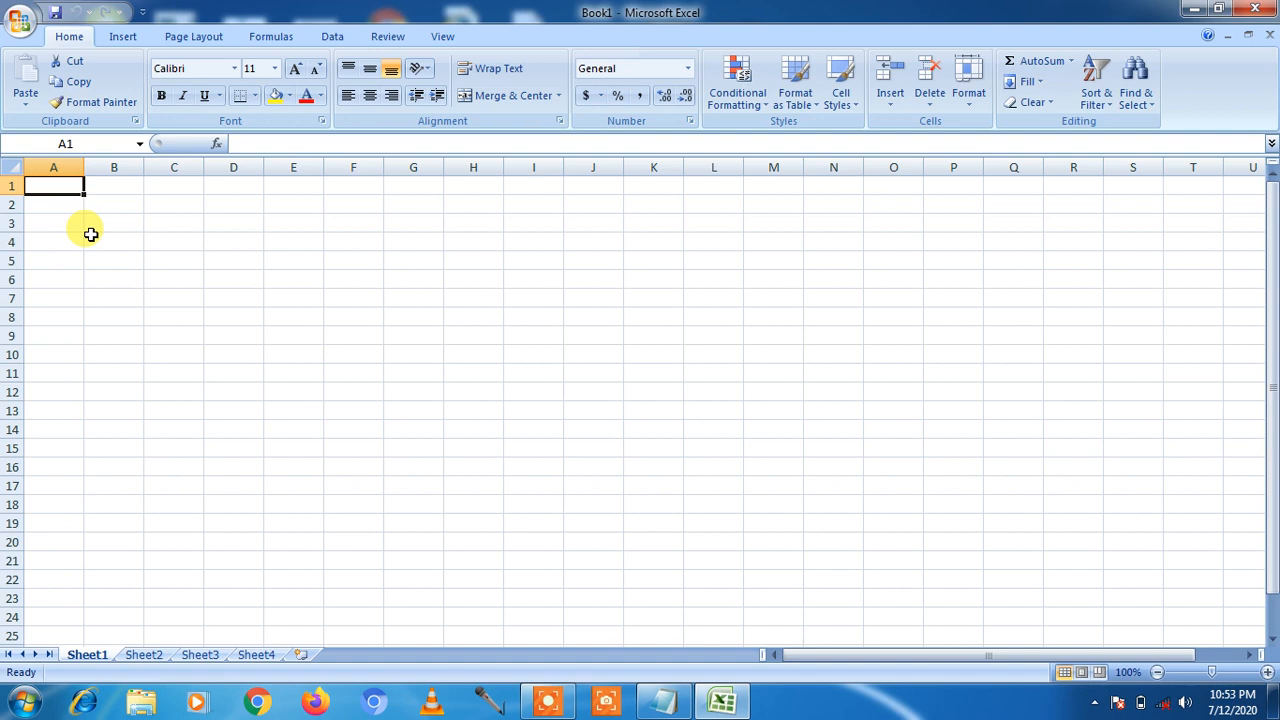
left_click(90, 234)
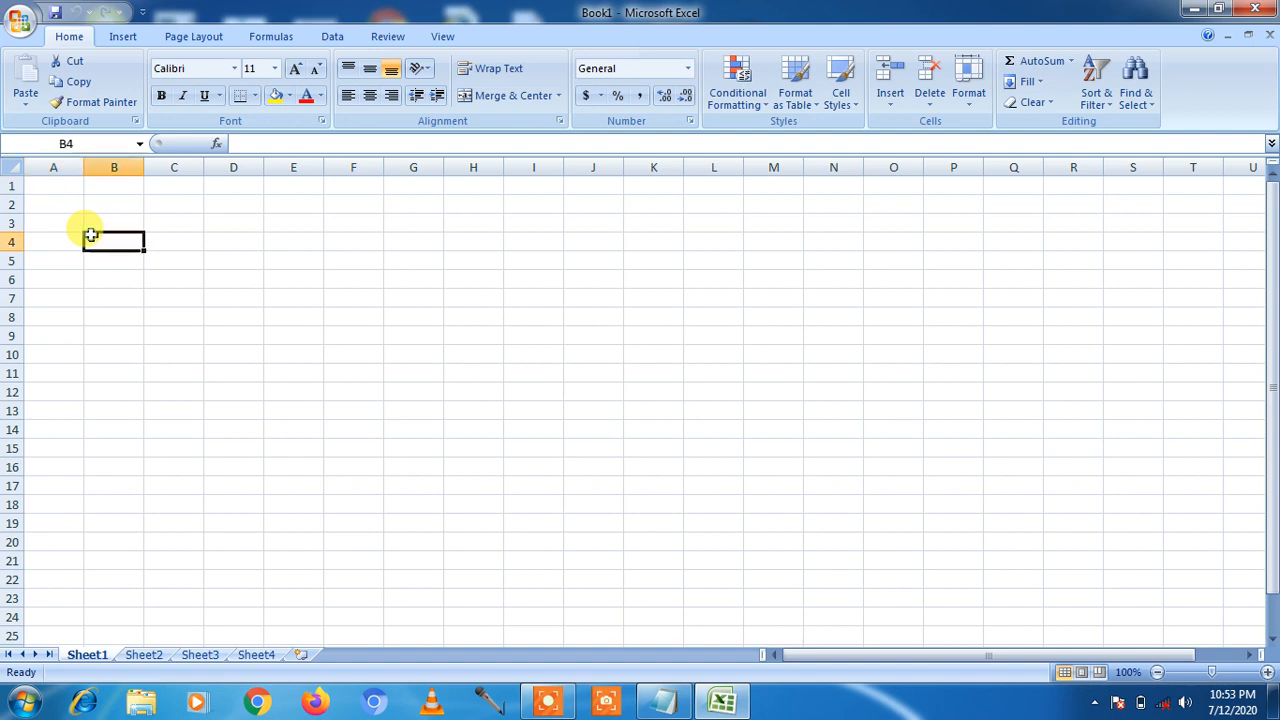
type("Name")
key("BackSpace")
key("BackSpace")
key("BackSpace")
key("BackSpace")
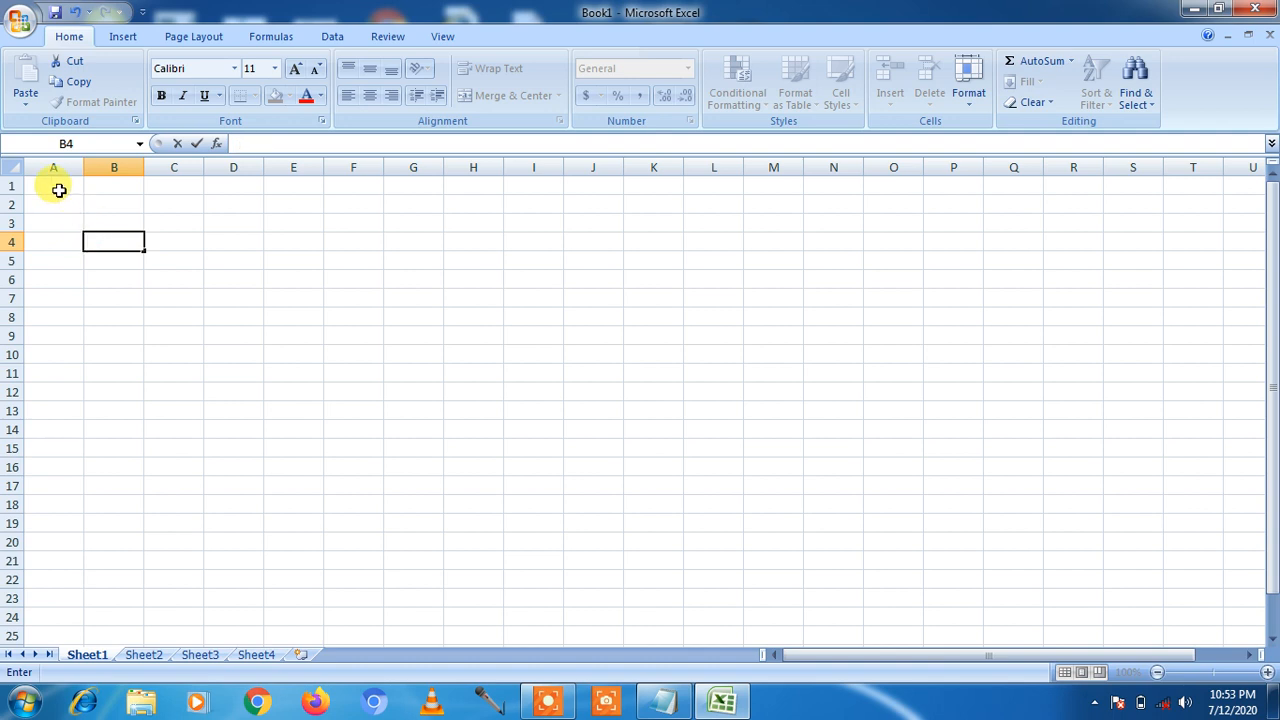
left_click(59, 190)
type("Name")
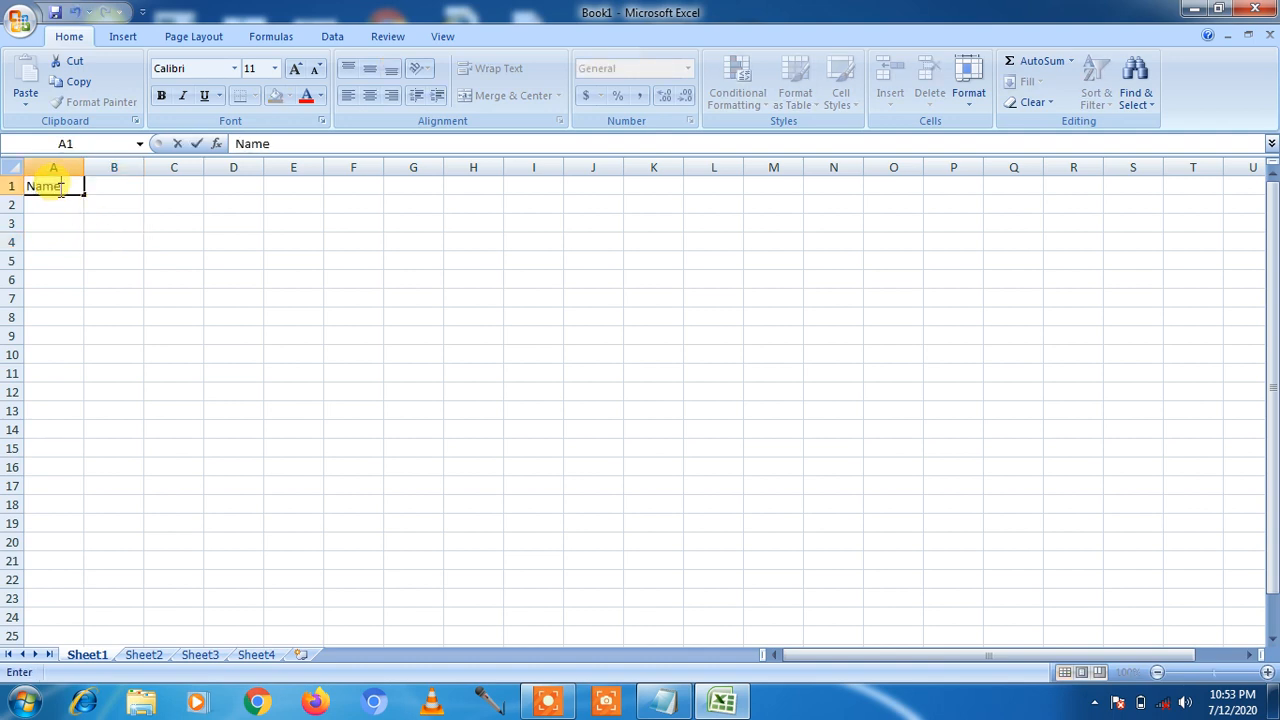
key("Tab")
type("hind")
key("Tab")
type("mat")
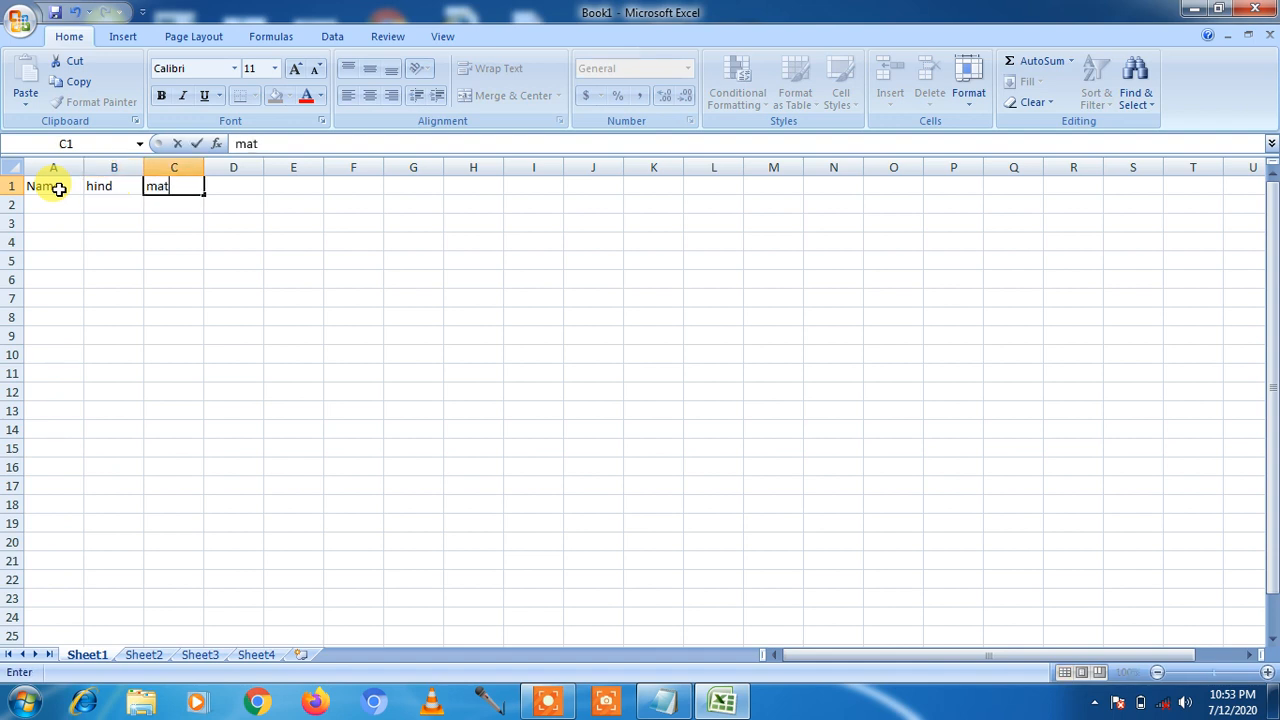
key("Tab")
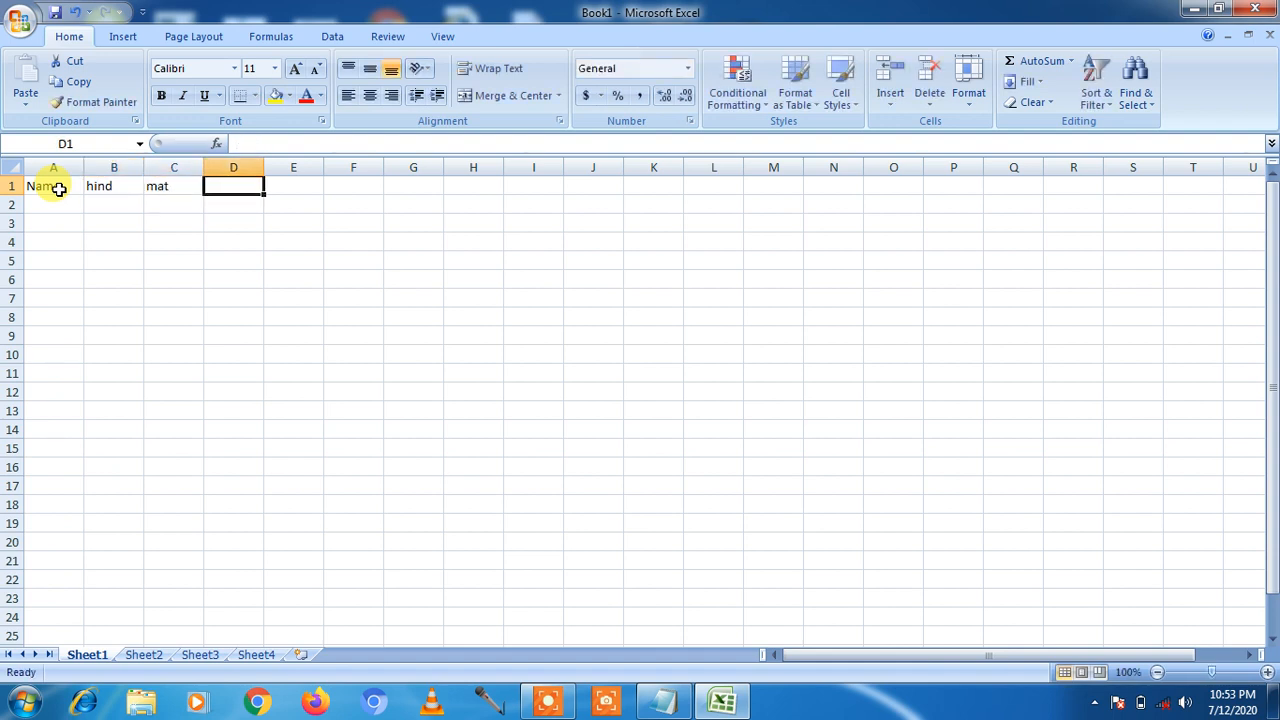
type("m")
key("BackSpace")
type("eng")
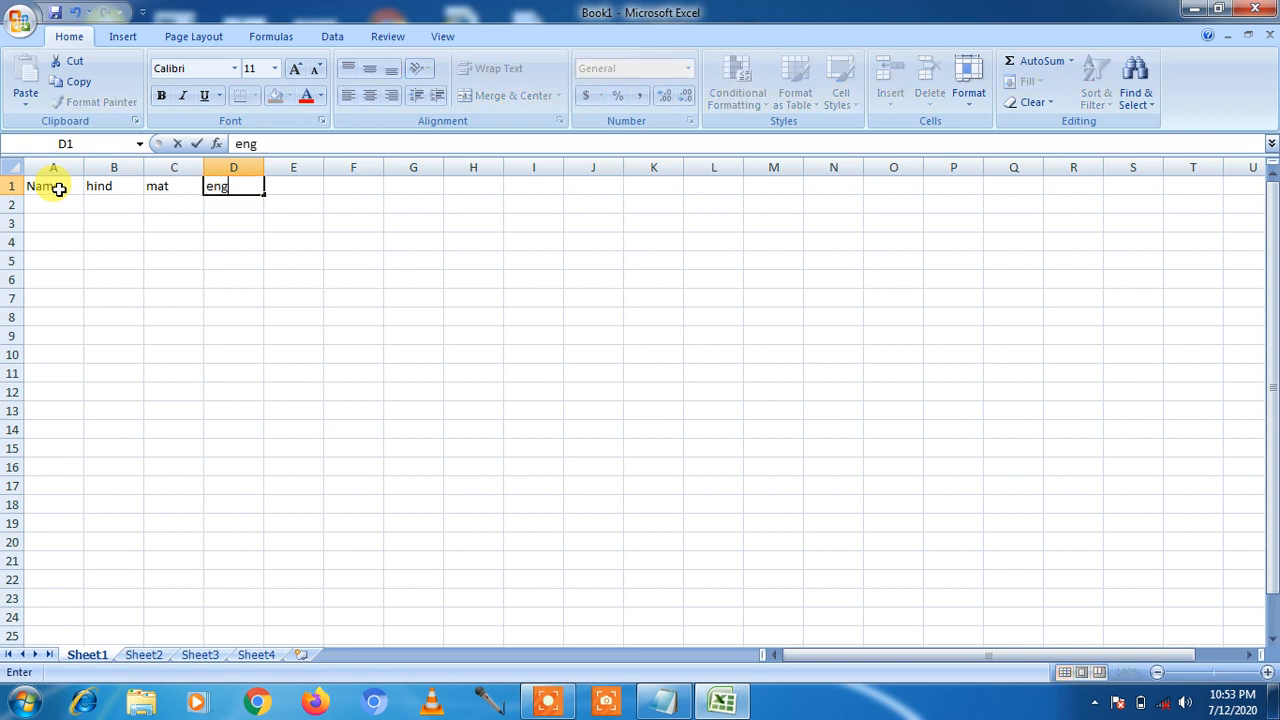
key("Return")
Step: Enter the first student's name with marks 34, 56 and 78 in row 2
type("dk")
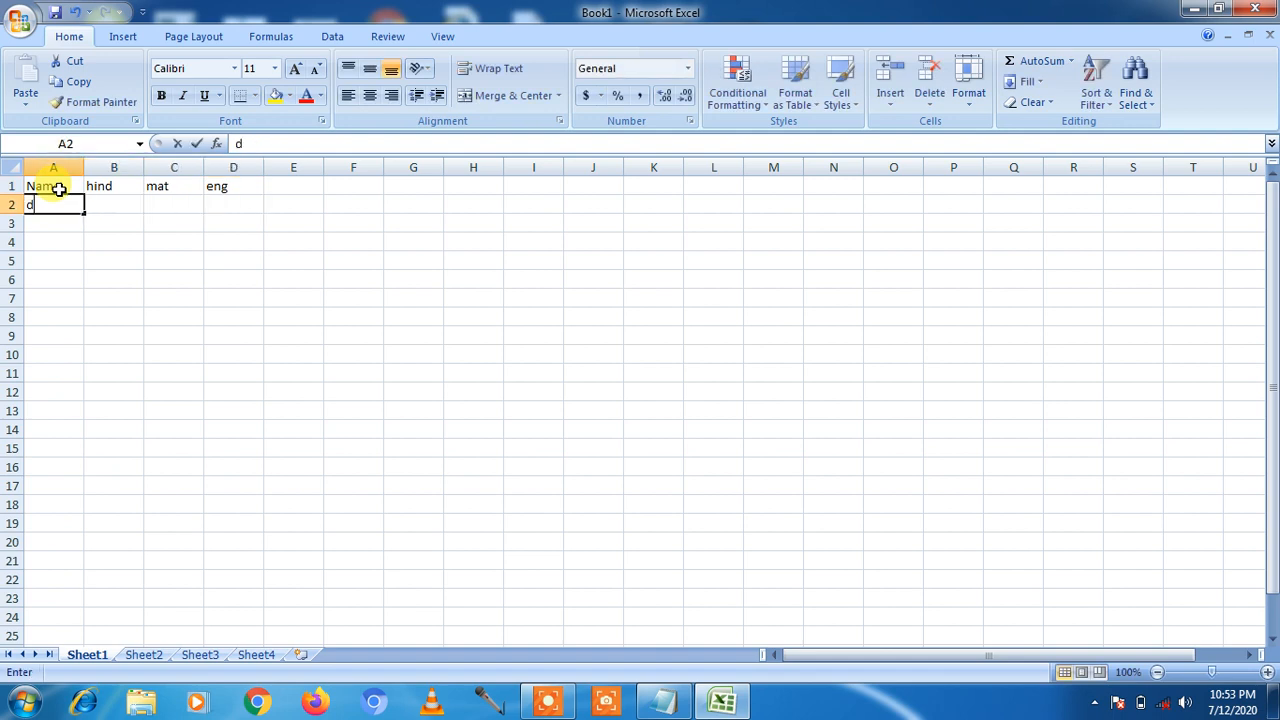
key("BackSpace")
type("inesh")
key("Tab")
type("34")
key("Tab")
type("56")
key("Tab")
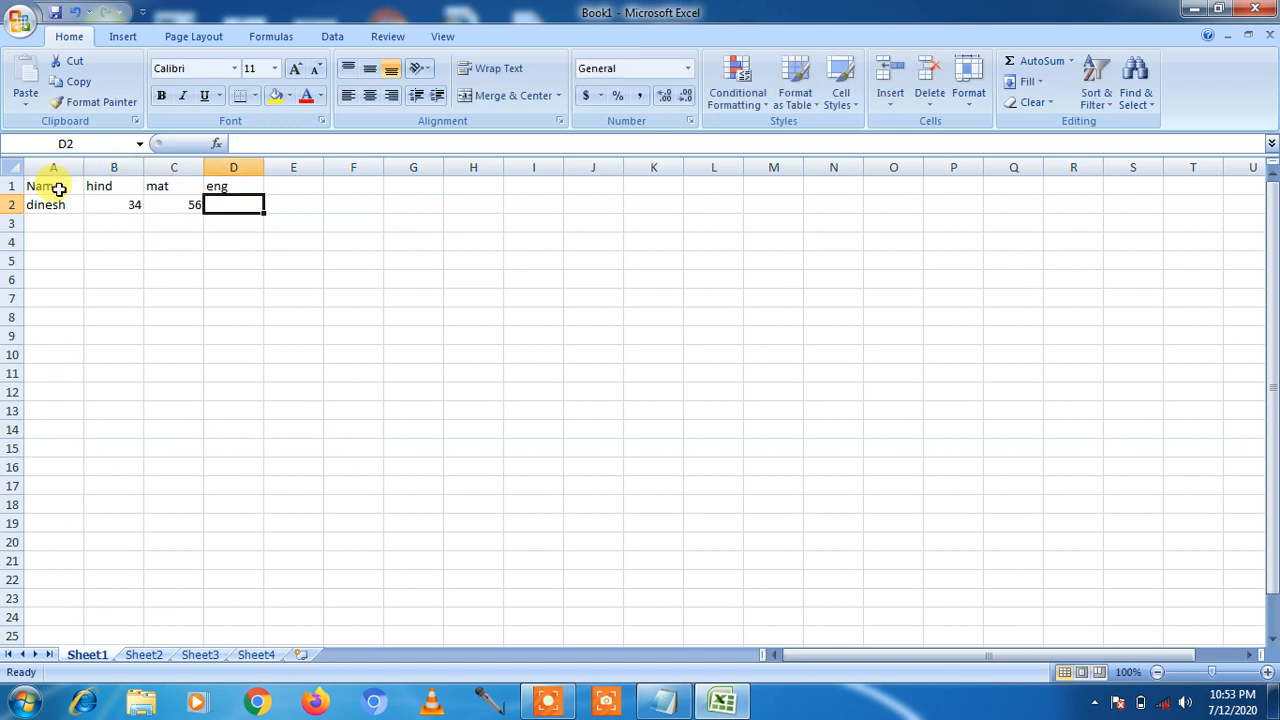
type("78")
key("Tab")
key("Left")
key("Left")
key("Left")
key("Left")
key("Return")
Step: Enter the second student's name with marks 45, 67 and 89 in row 3
type("amit")
key("Tab")
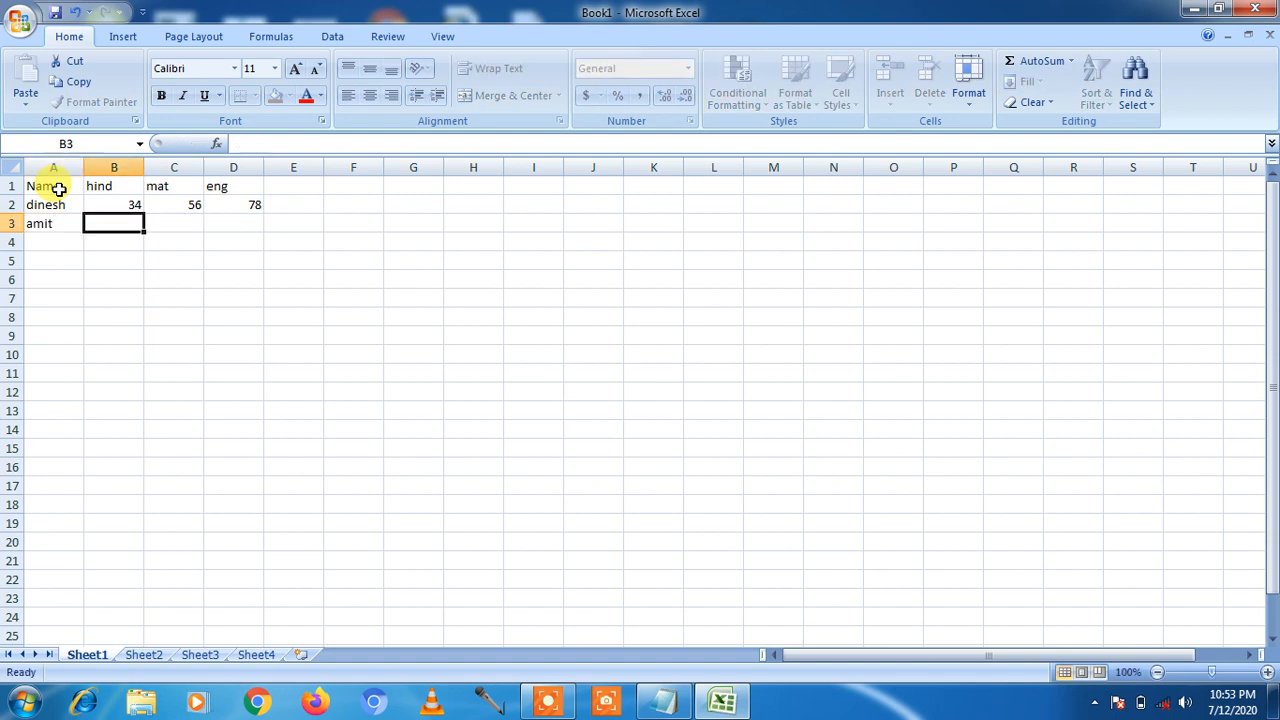
type("45")
key("Tab")
type("67")
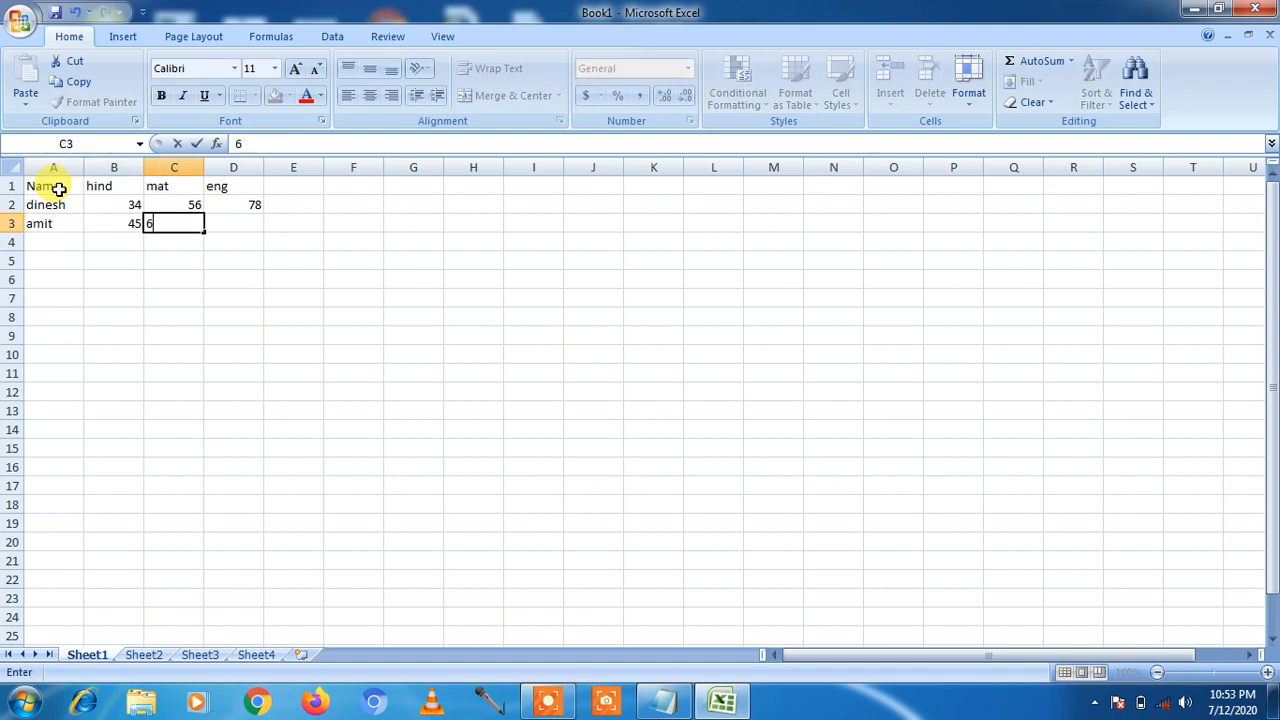
key("Tab")
type("89")
key("Tab")
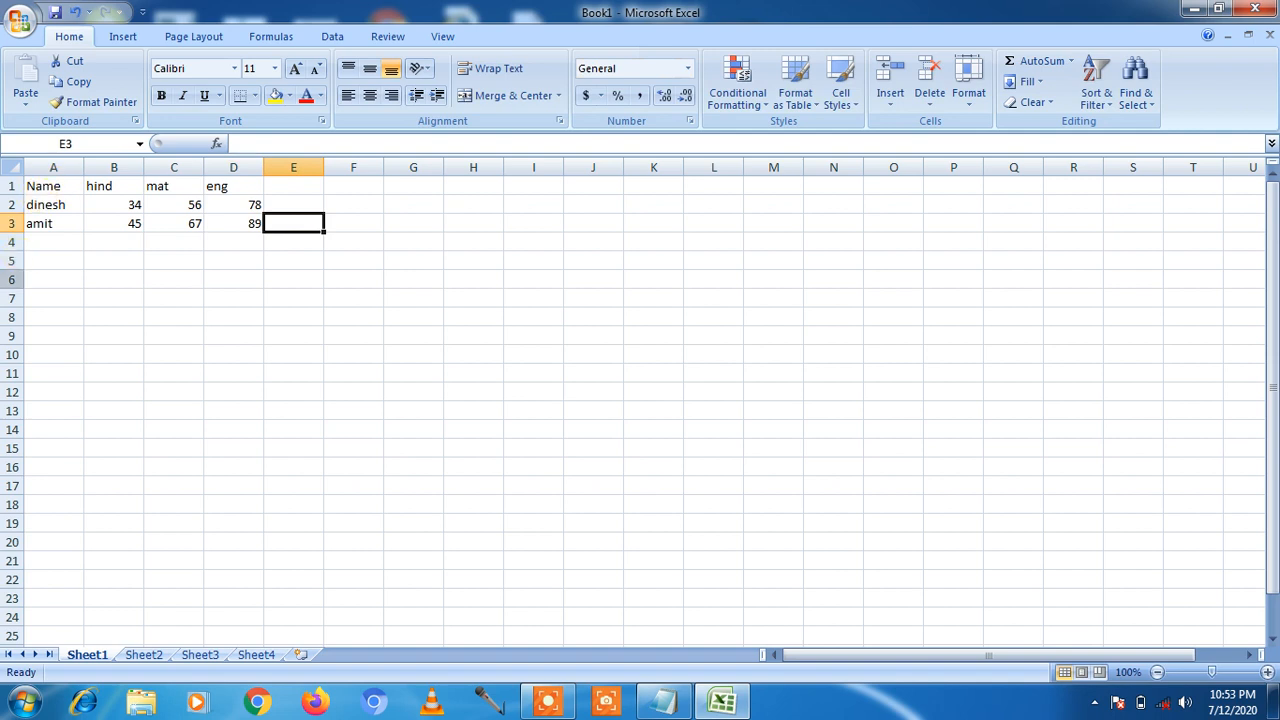
left_click(48, 257)
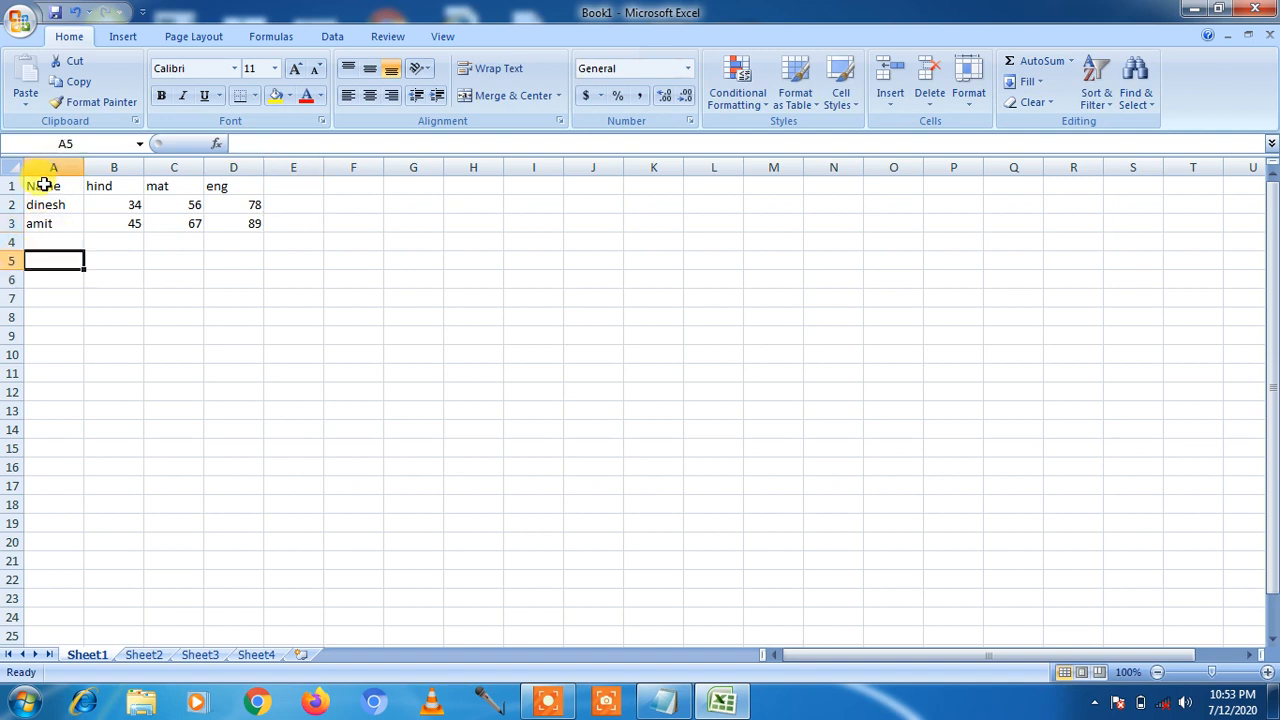
Step: Make the Name, hind, mat and eng headers in A1:D1 bold
left_click_drag(44, 185, 212, 180)
left_click(161, 95)
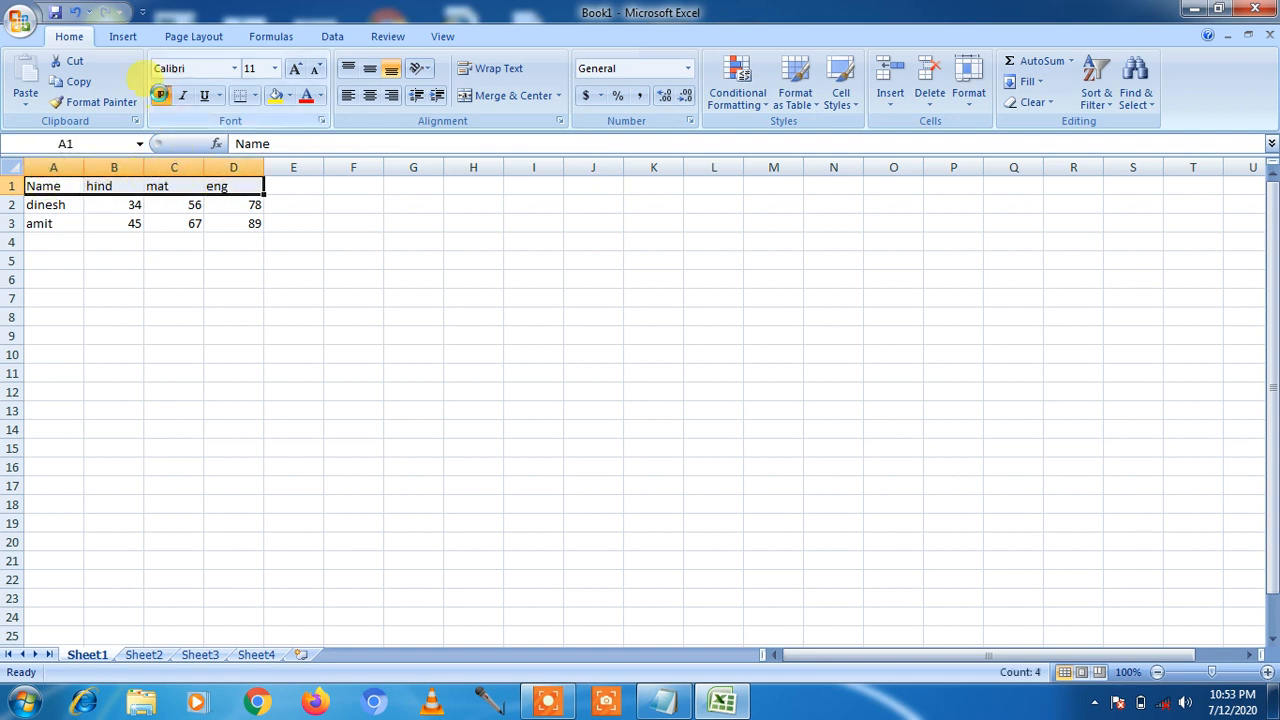
left_click(168, 282)
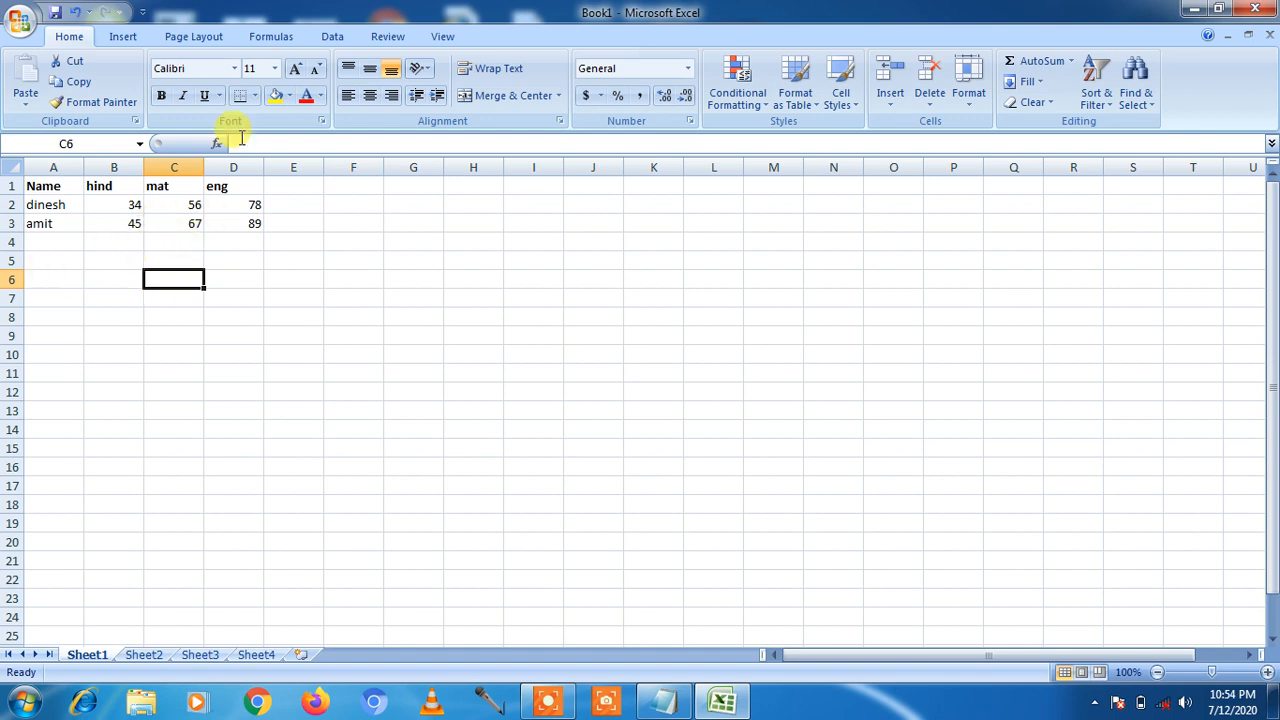
left_click(236, 295)
left_click(86, 258)
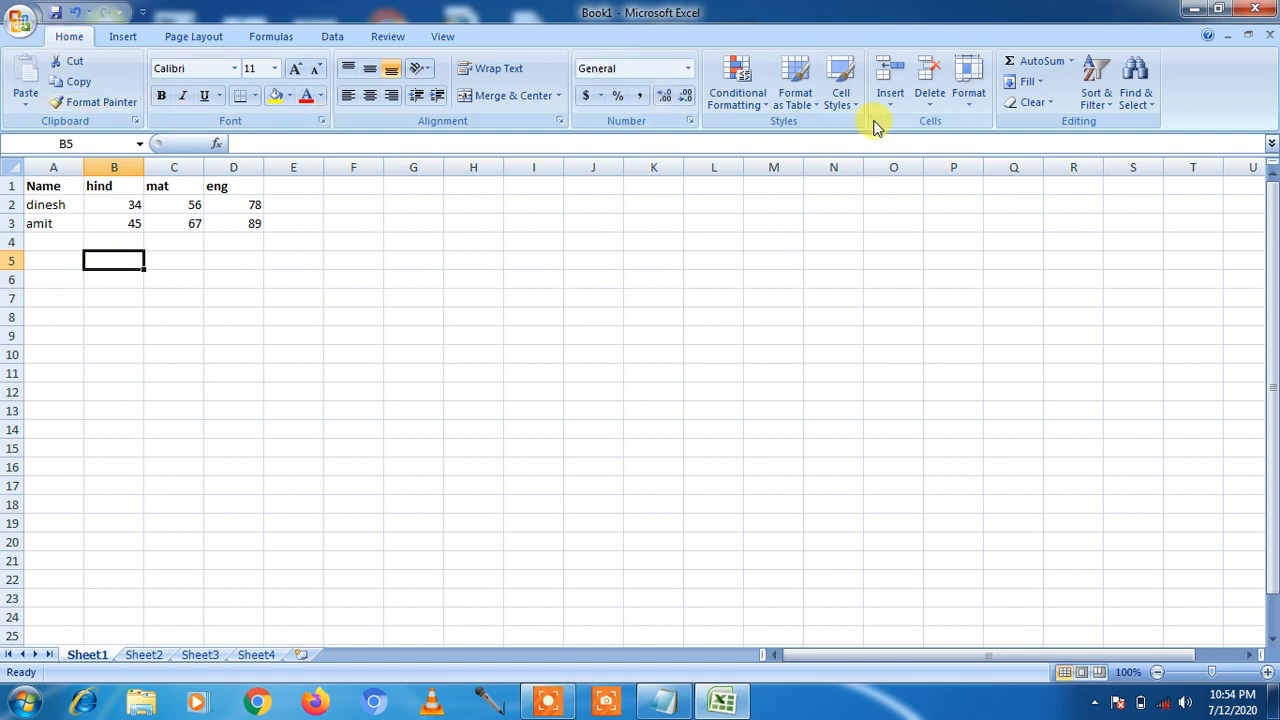
Step: Protect Sheet1 through Format > Protect Sheet, entering and confirming a password
left_click(970, 111)
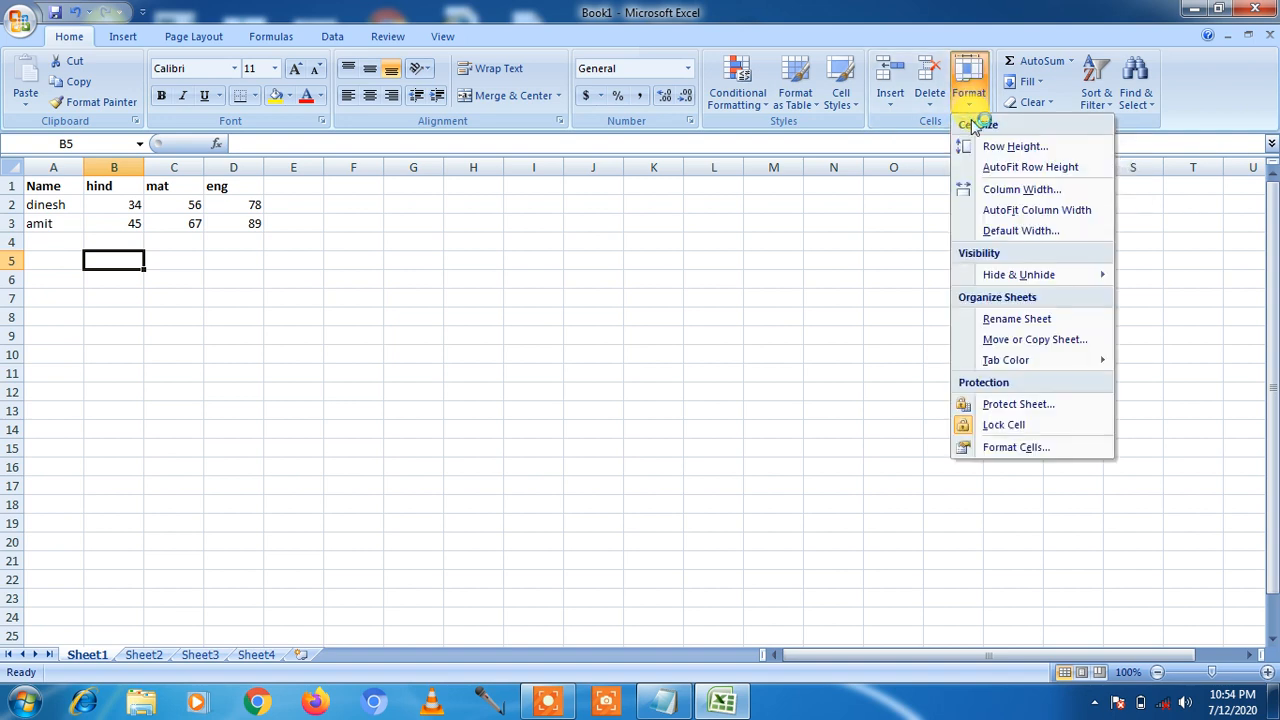
left_click(1007, 406)
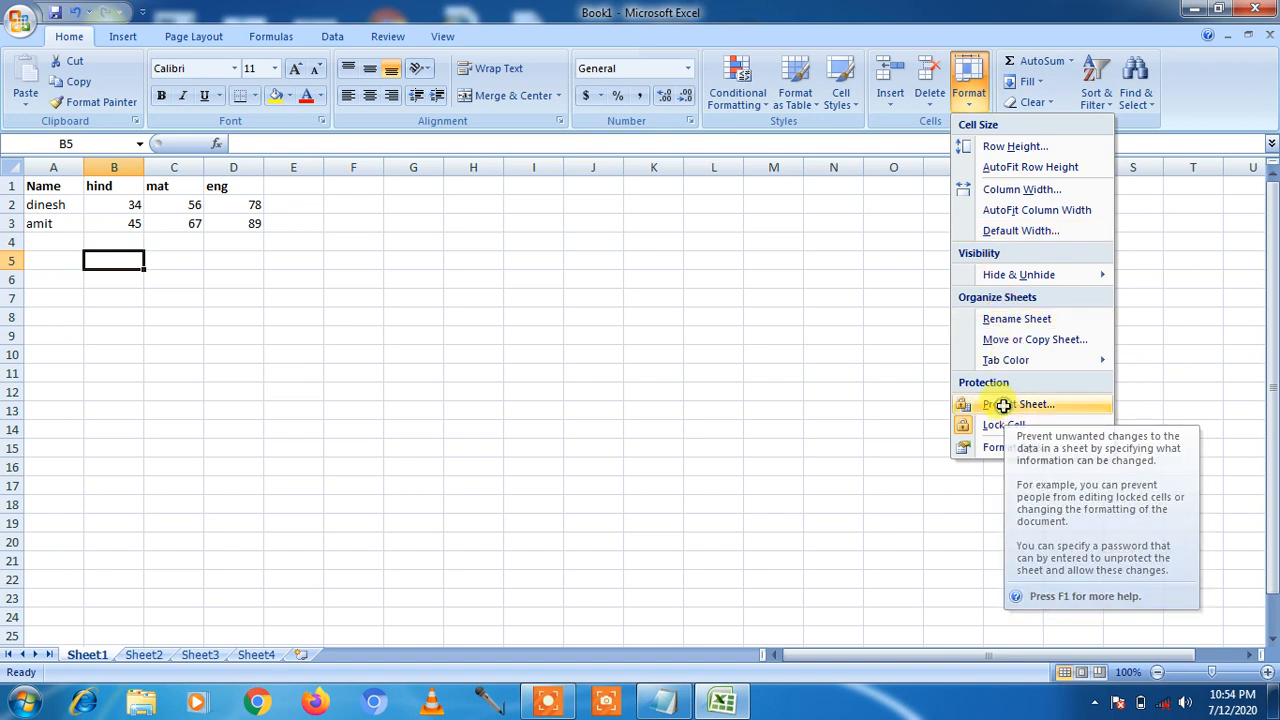
left_click_drag(695, 160, 777, 197)
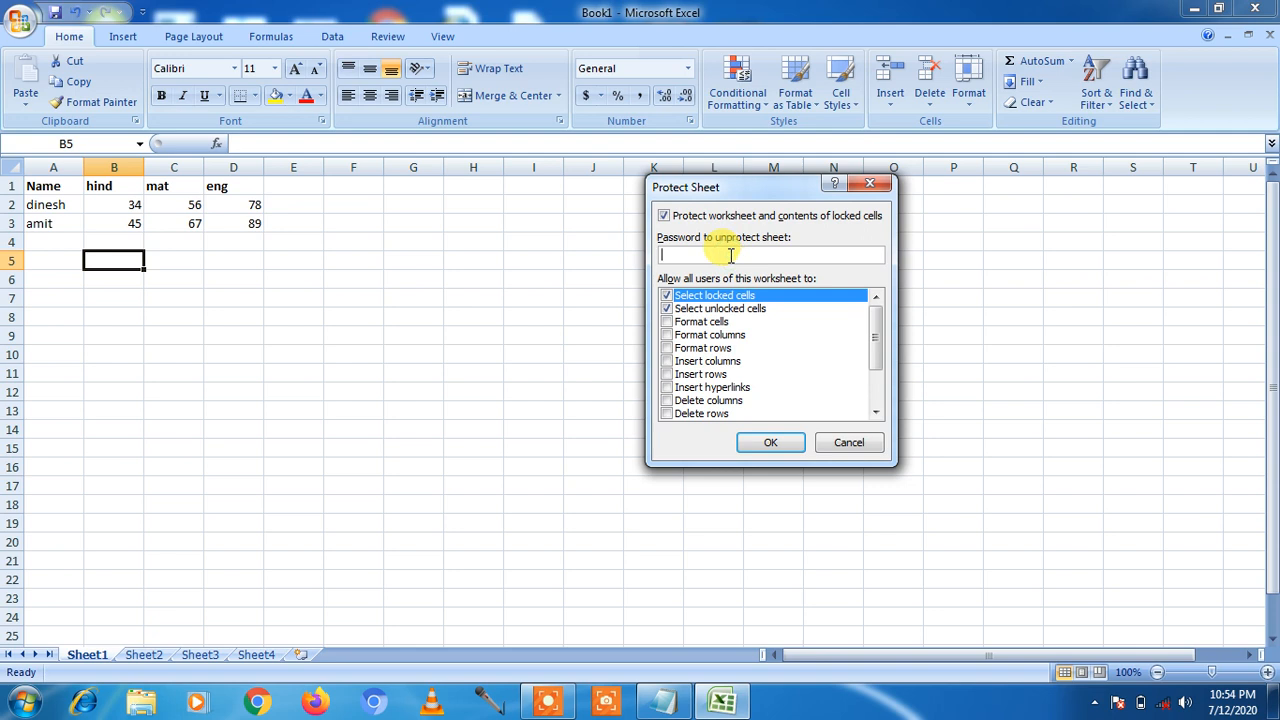
type("12345")
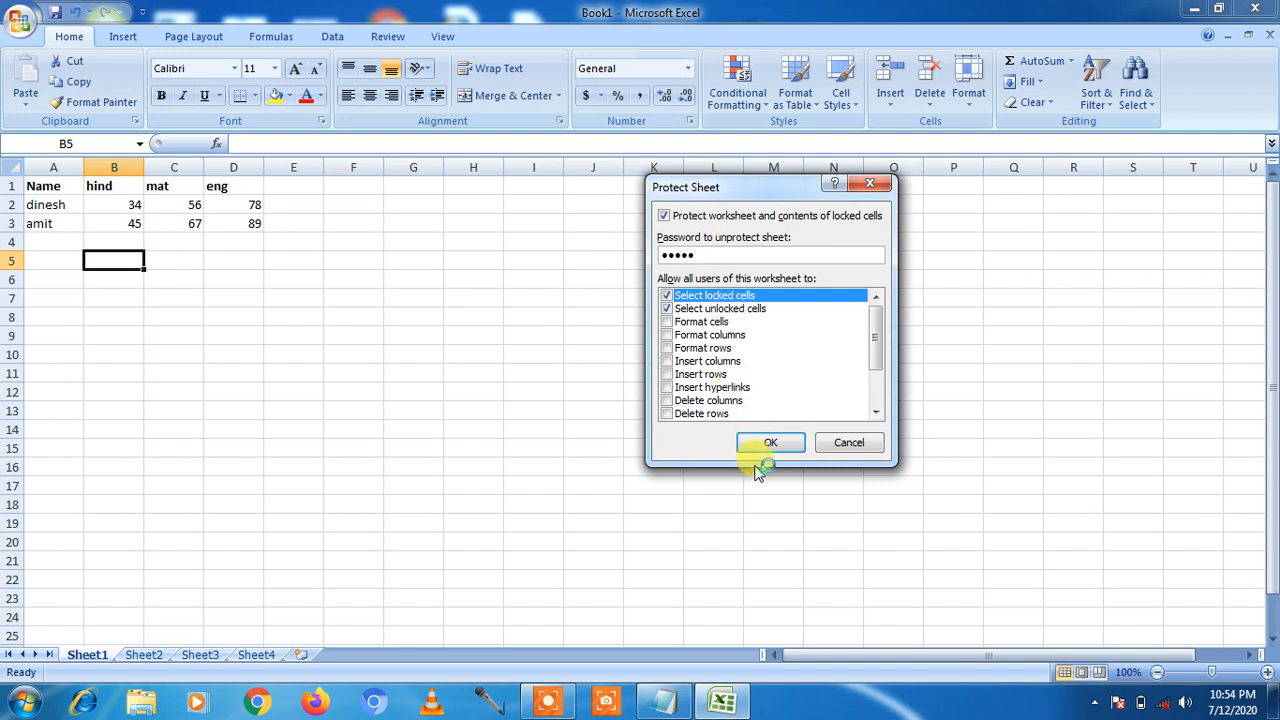
left_click(759, 447)
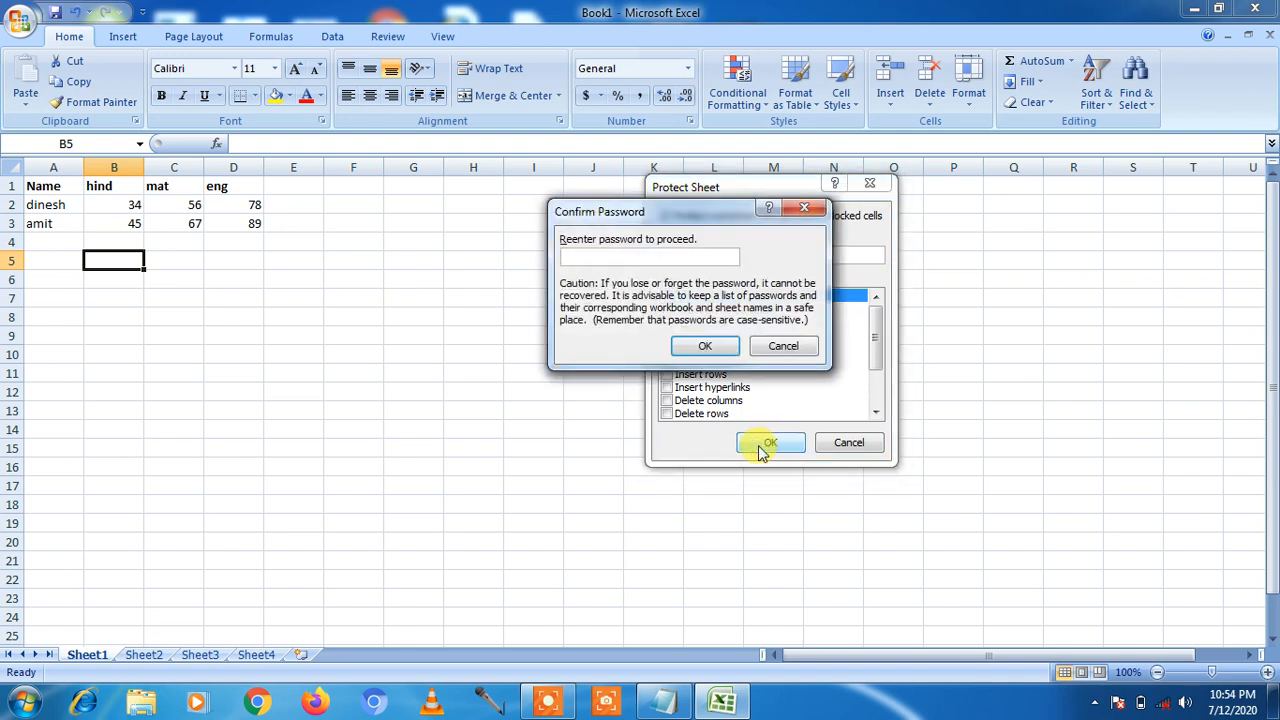
type("12345")
left_click(706, 346)
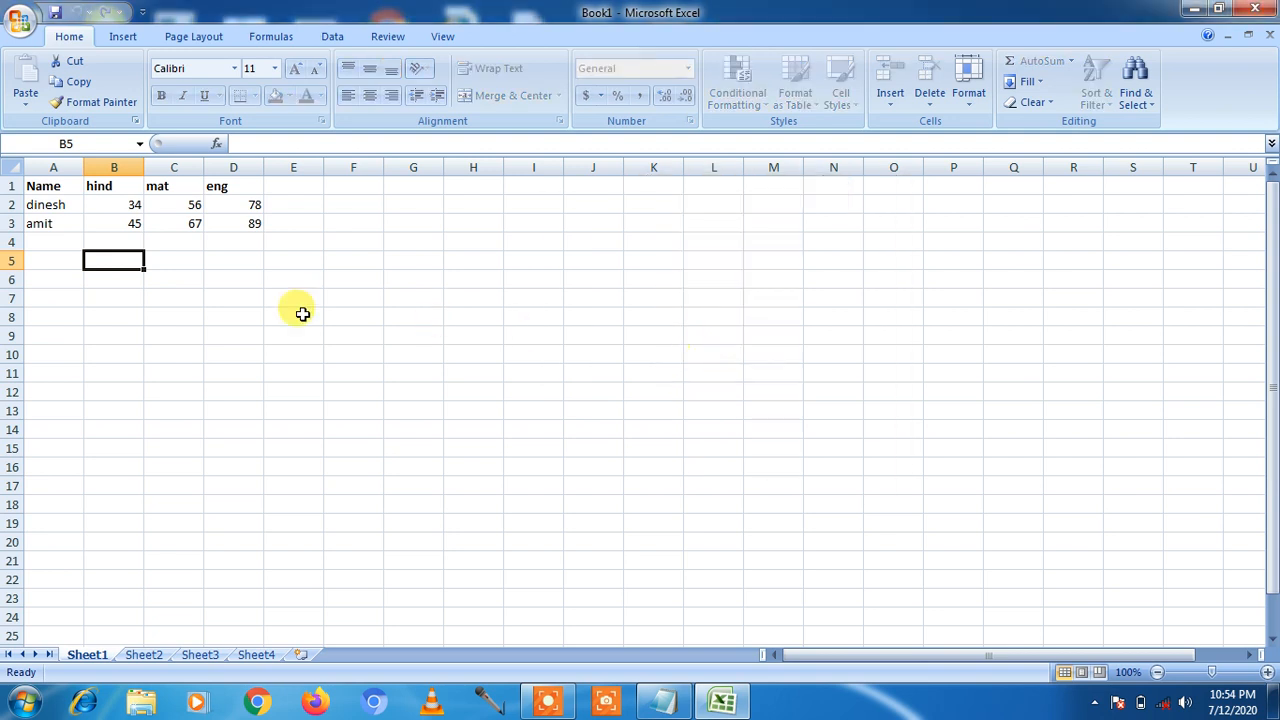
left_click(43, 222)
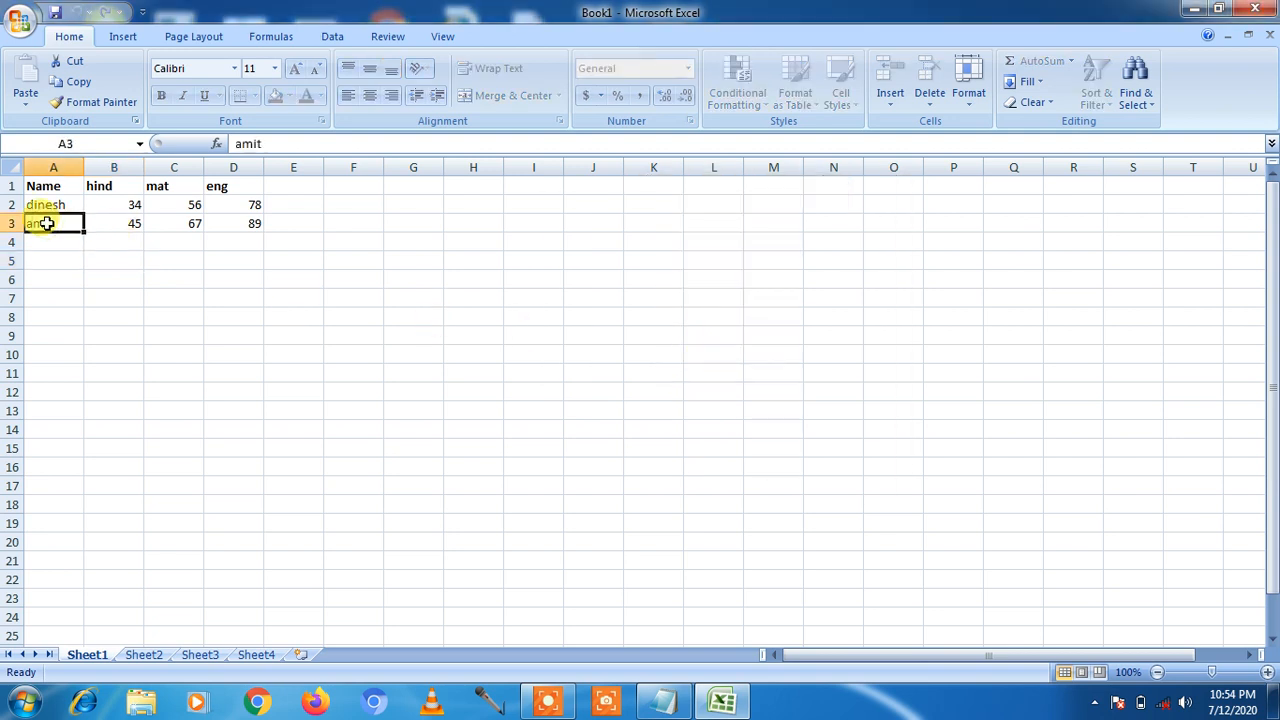
double_click(95, 274)
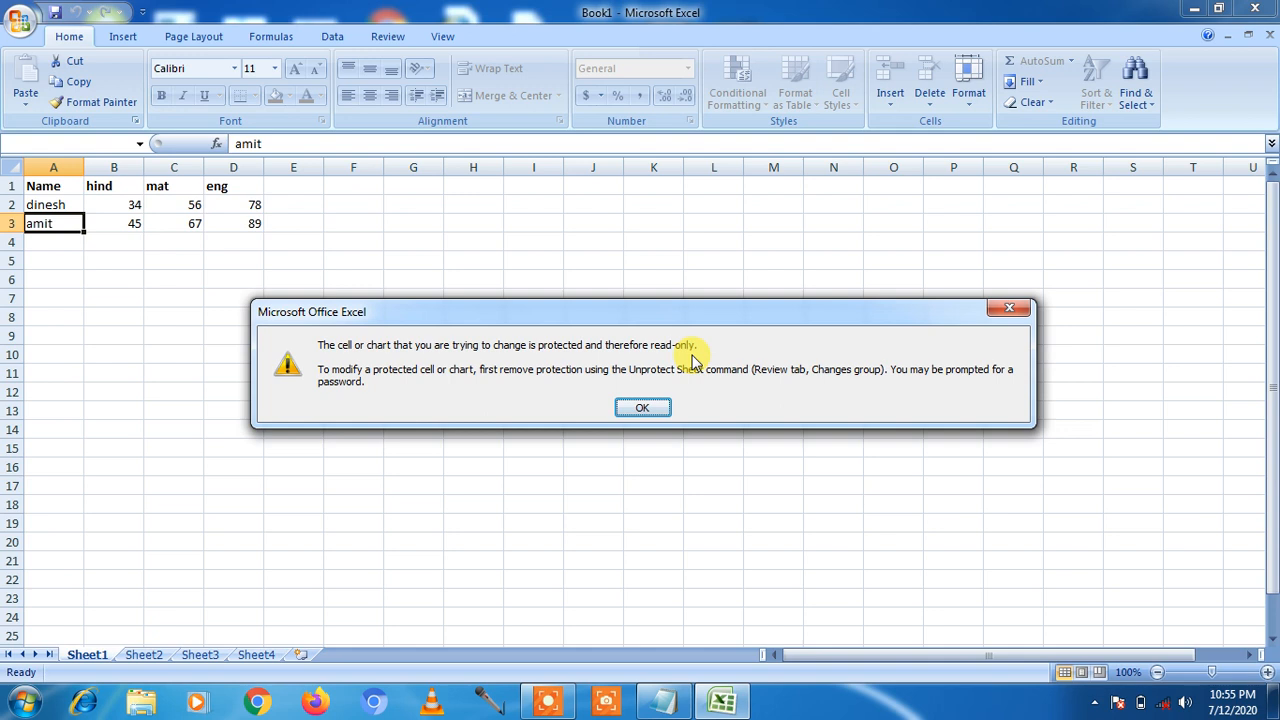
left_click(642, 406)
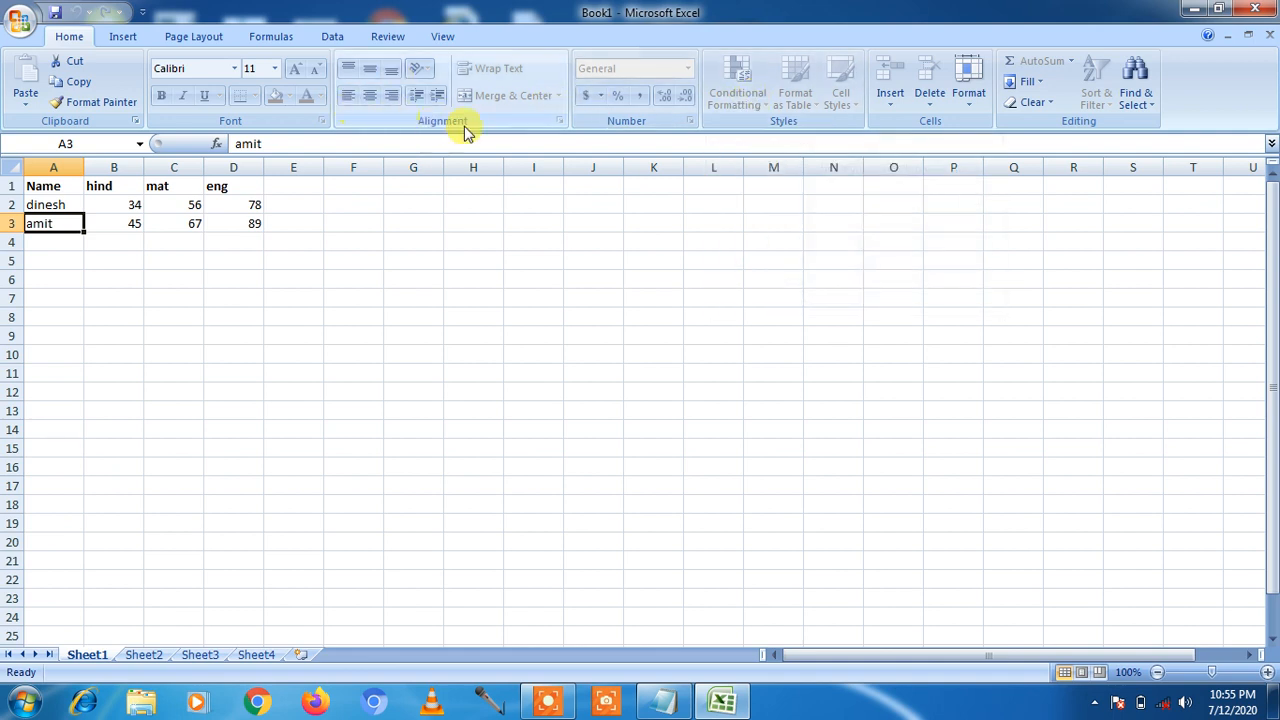
left_click(179, 259)
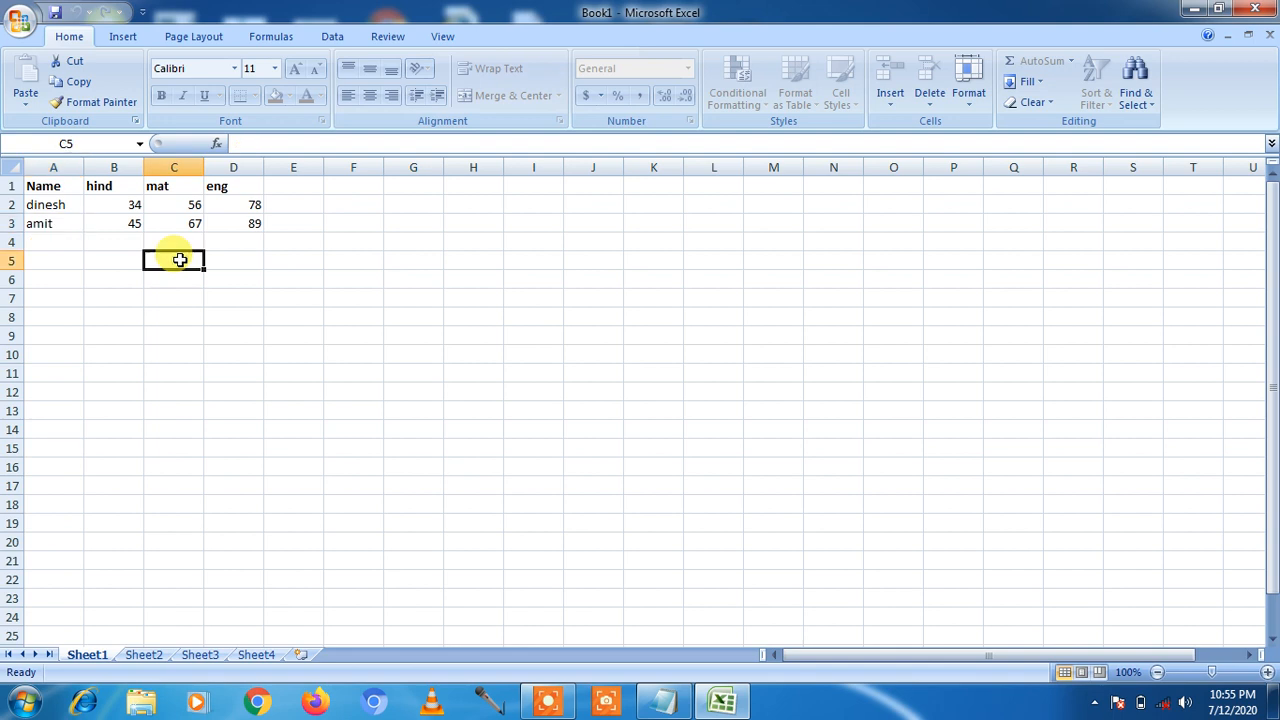
Step: Unprotect Sheet1 through Format > Unprotect Sheet
left_click(969, 100)
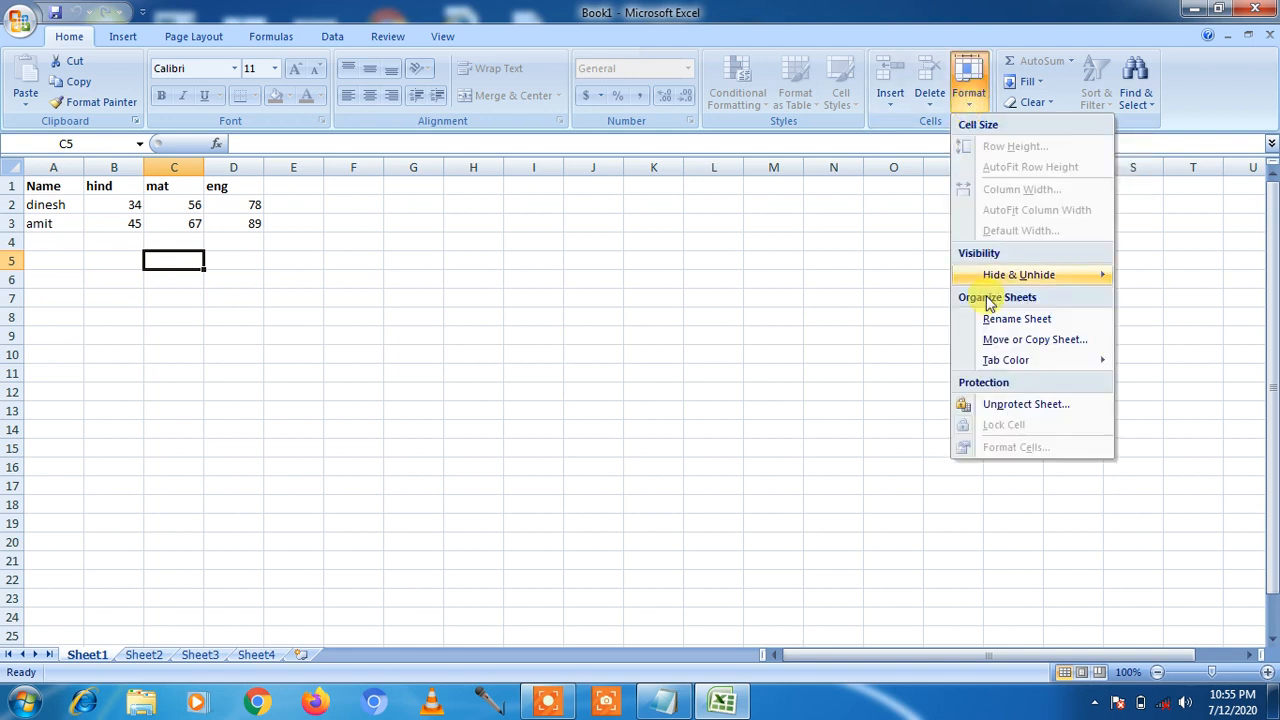
left_click(1036, 413)
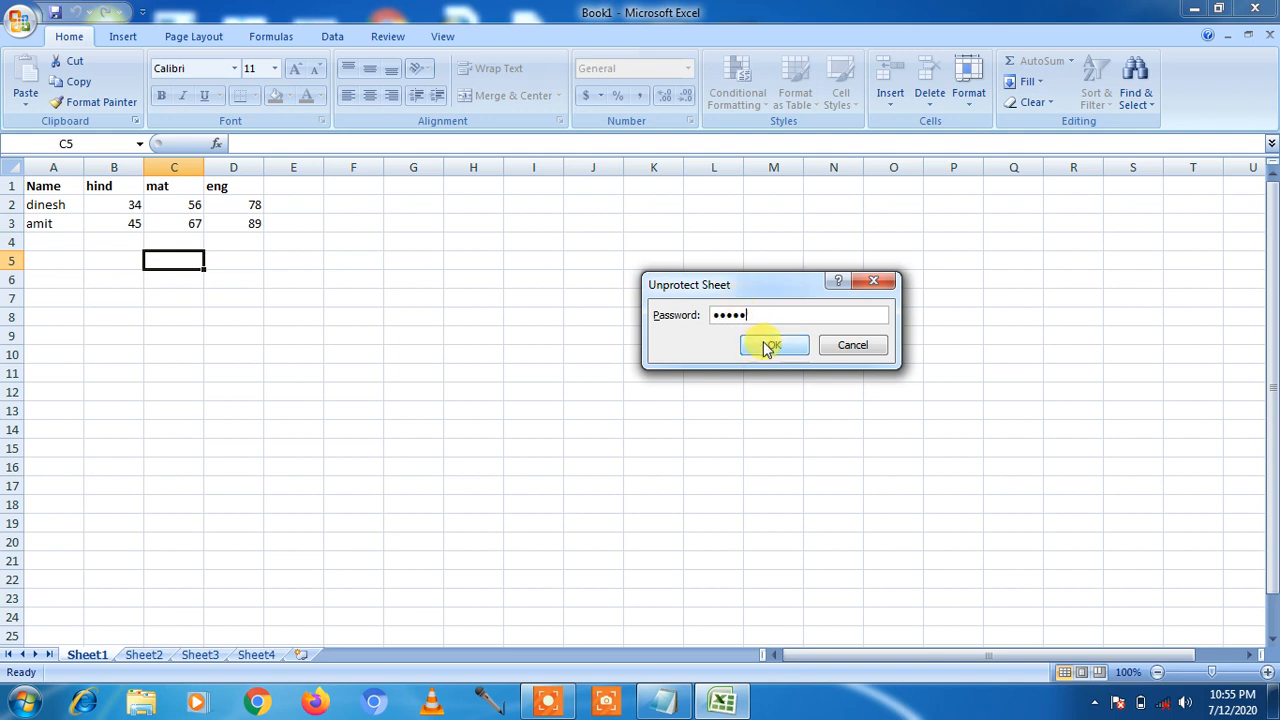
left_click(768, 343)
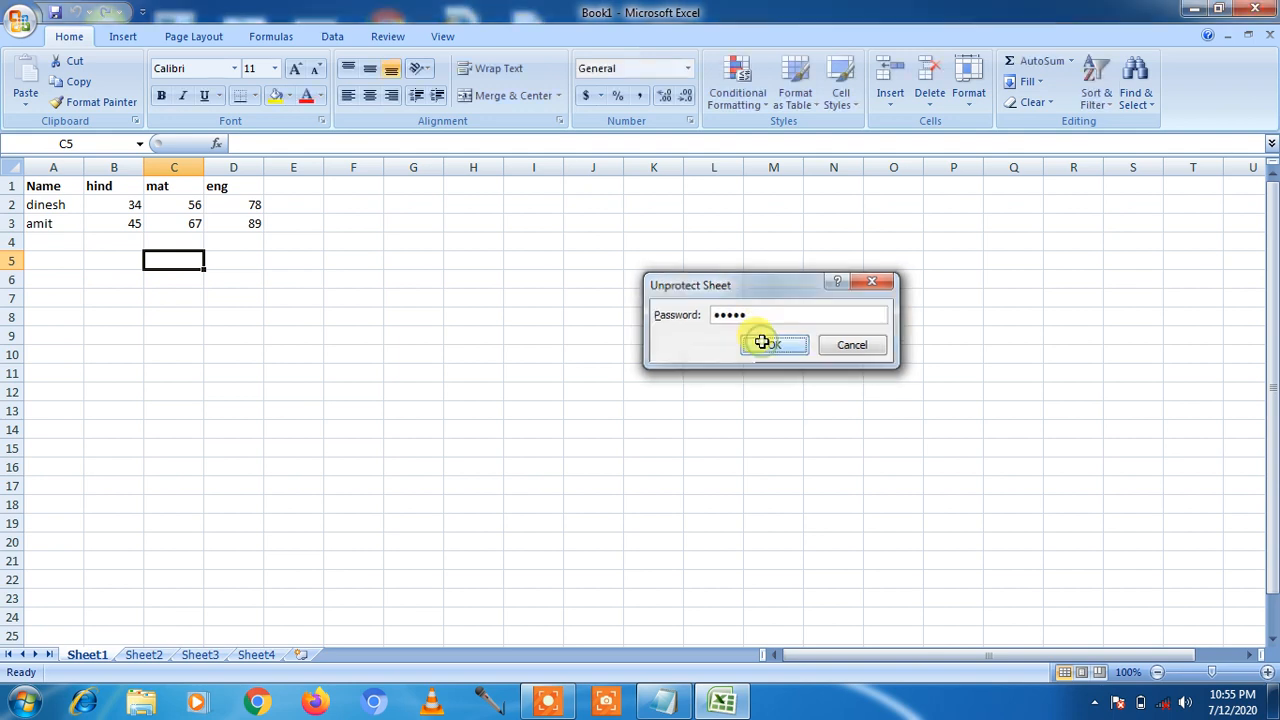
Step: Retype the student name in A3 with a capital first letter
left_click(53, 224)
type("Amit")
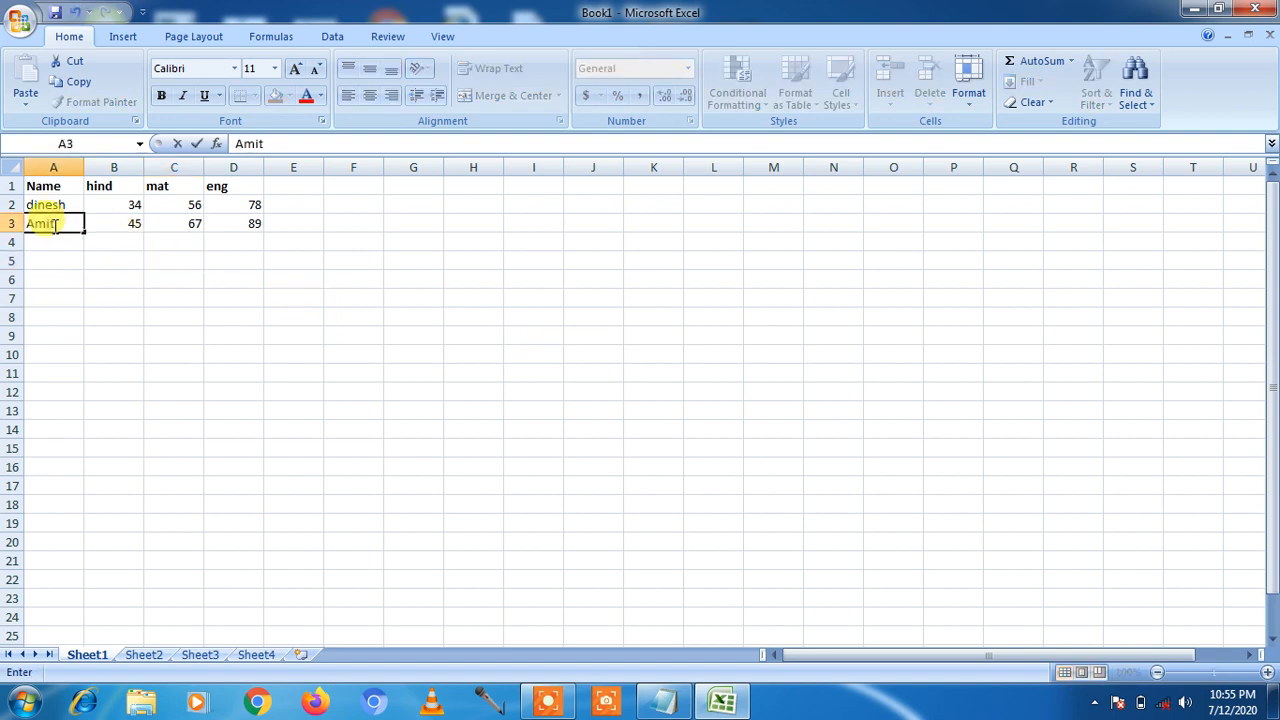
key("Return")
key("Return")
left_click(140, 240)
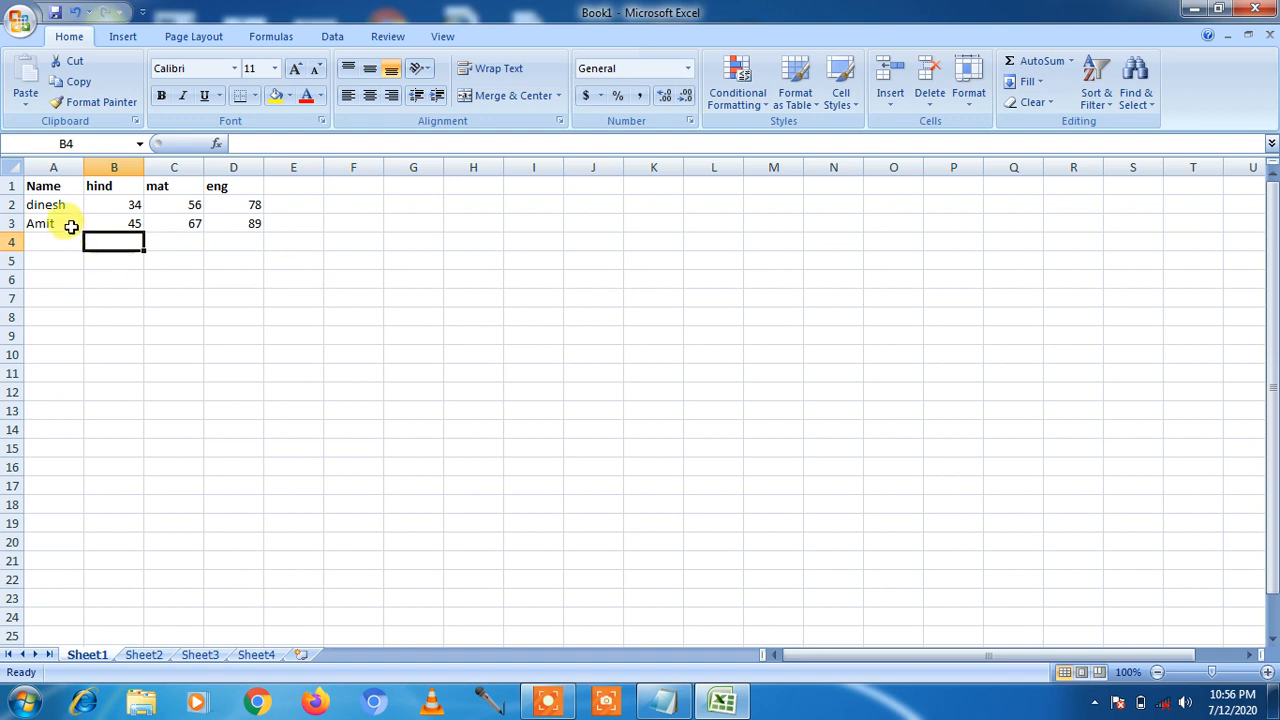
Step: Select the marks table A1:D3 and toggle Lock Cell twice from the Format menu
left_click_drag(34, 183, 224, 221)
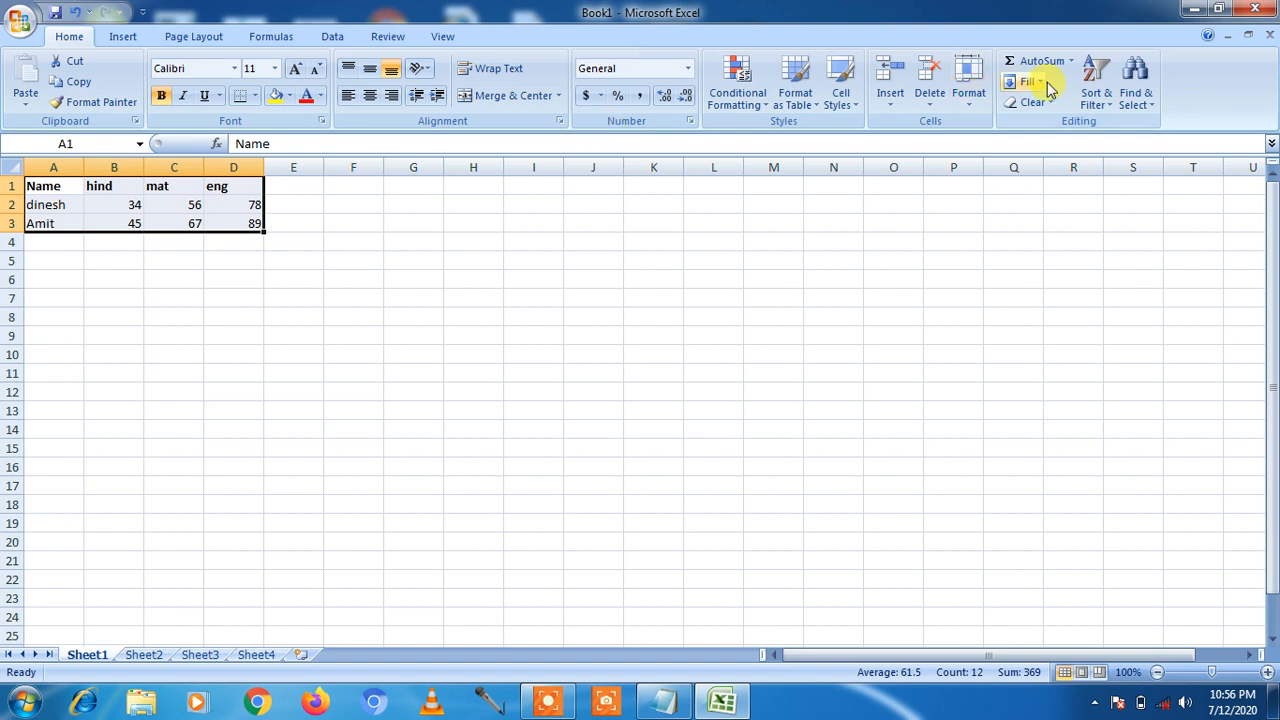
left_click(969, 100)
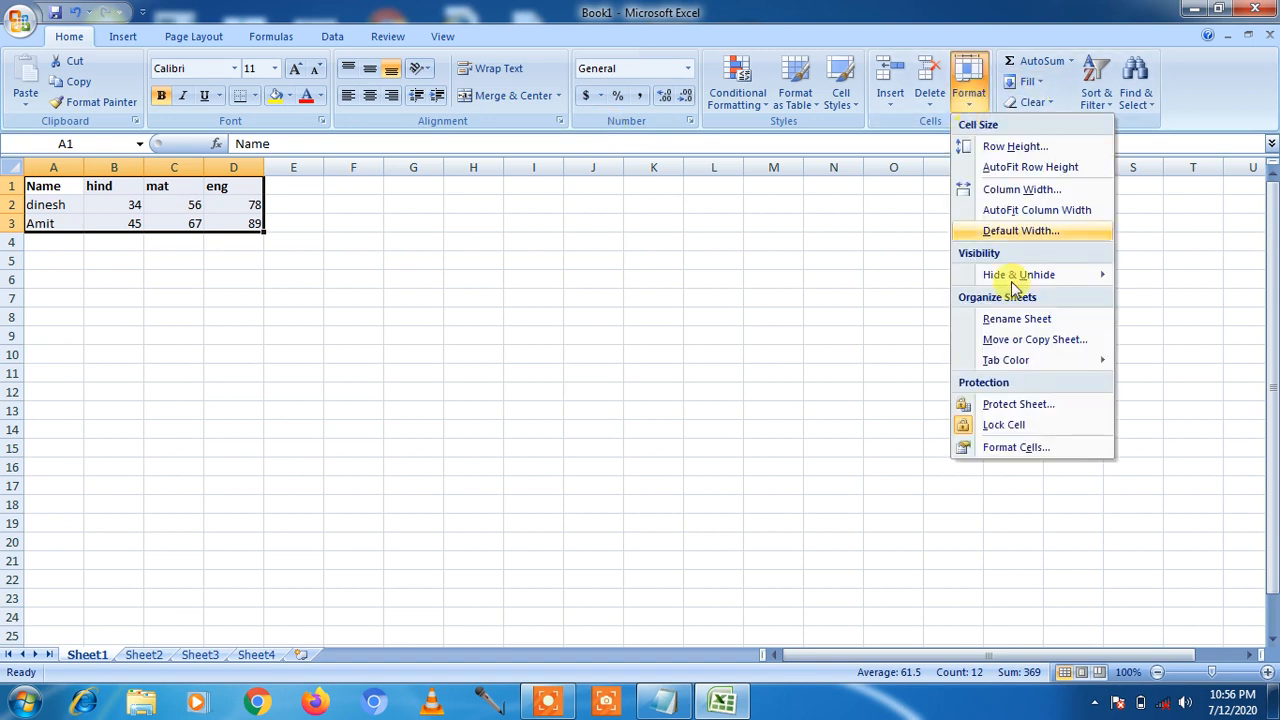
left_click(964, 428)
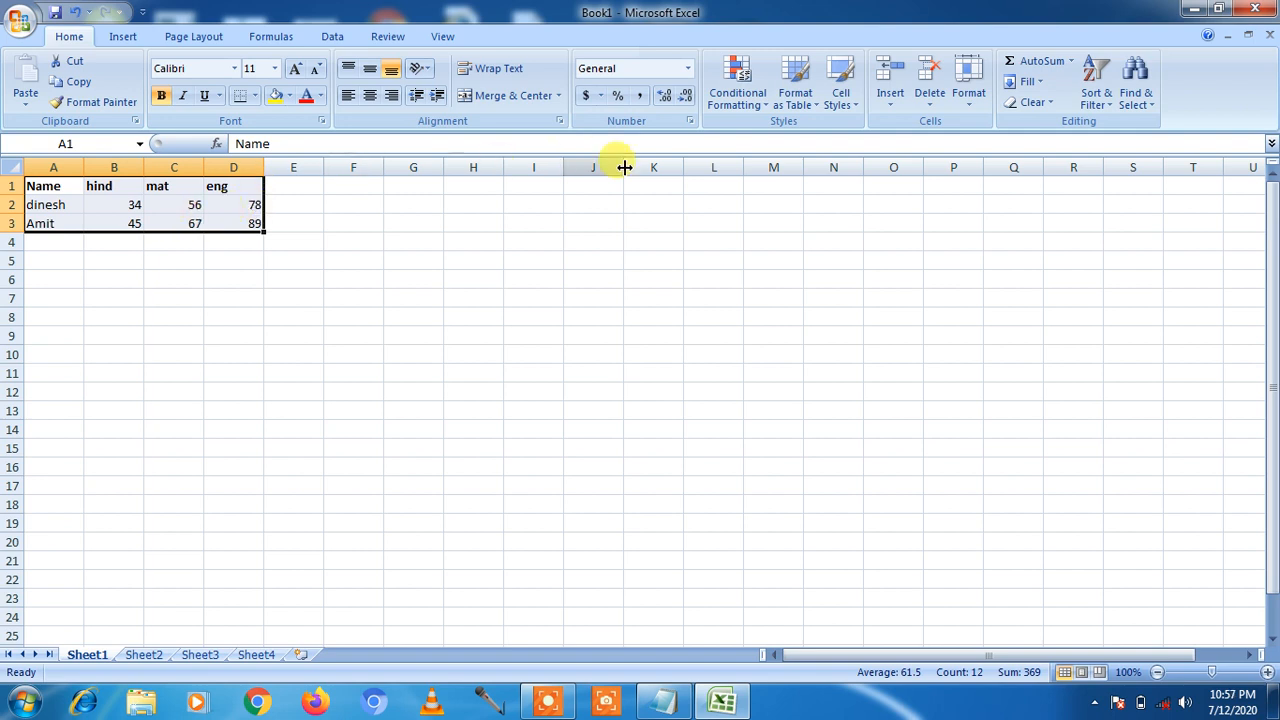
left_click(968, 95)
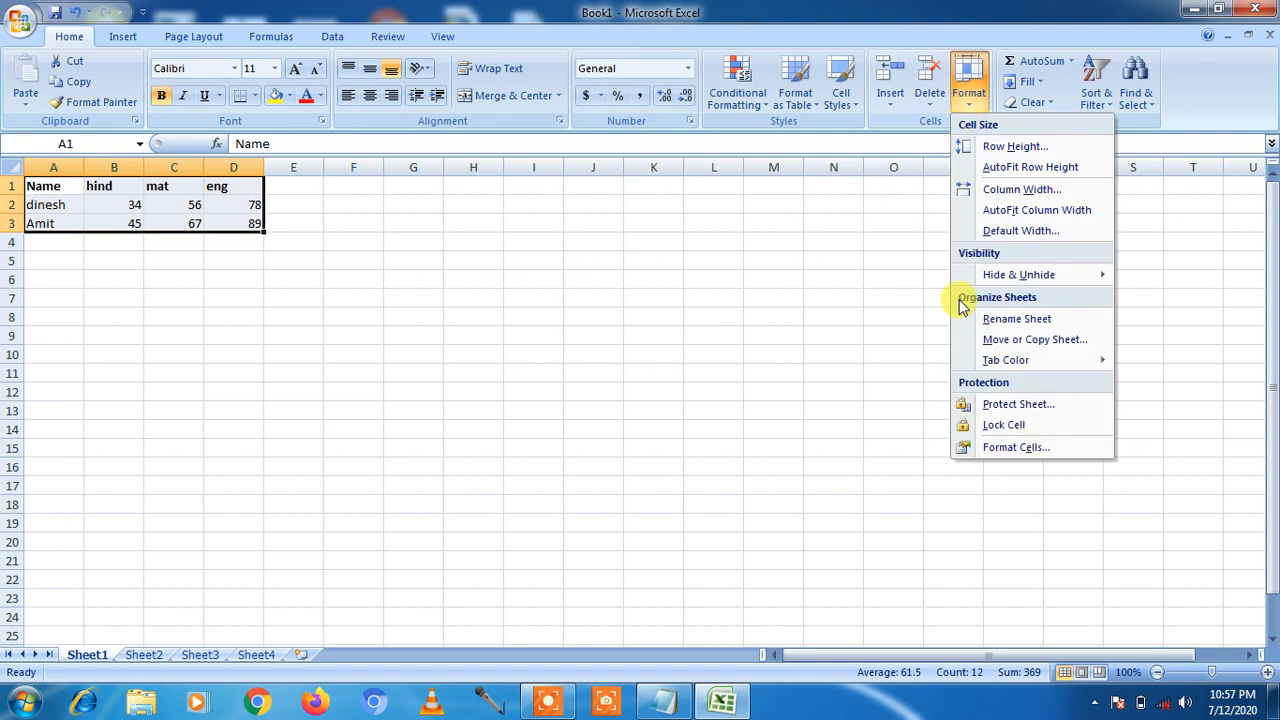
left_click(965, 426)
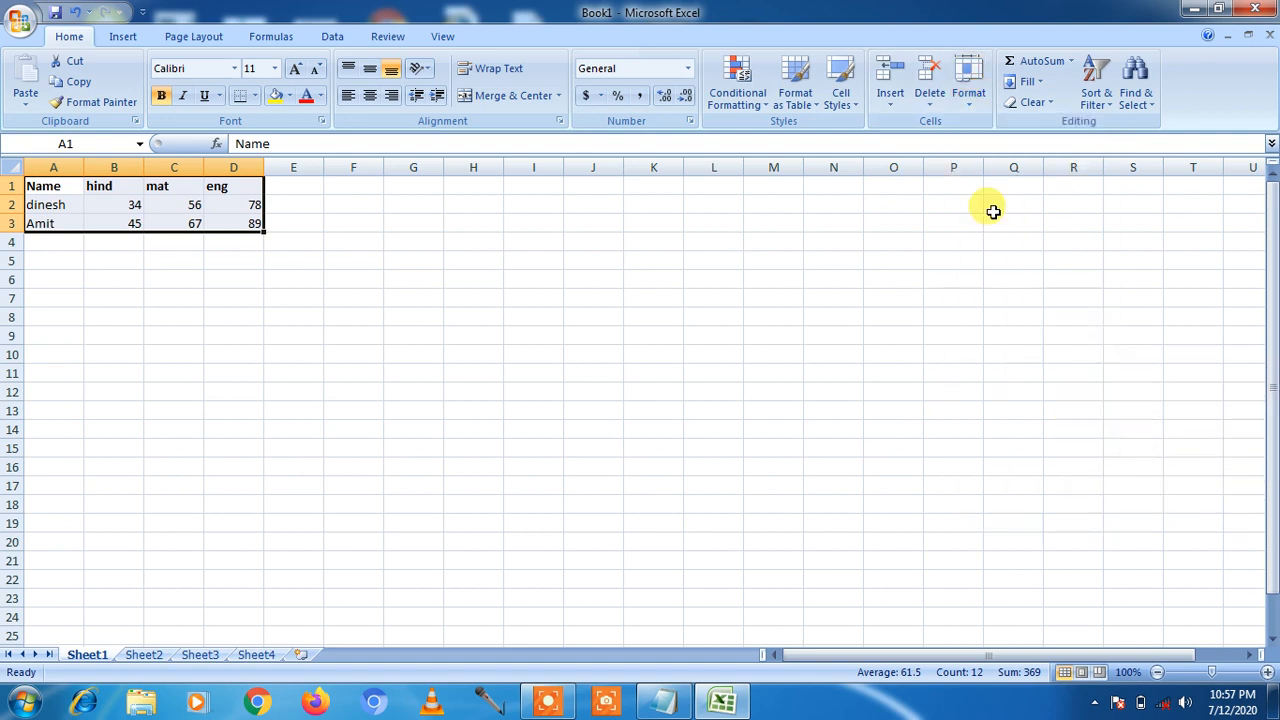
left_click(970, 100)
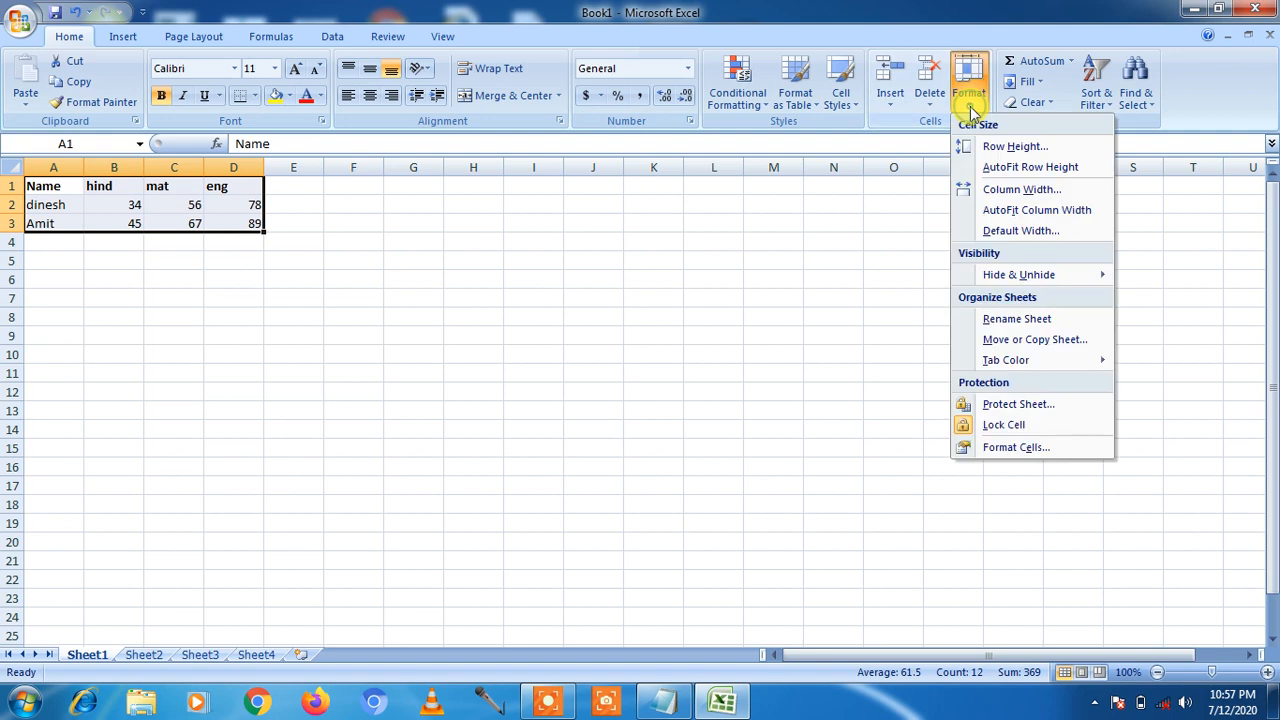
Step: Clear the Locked option on the Format Cells Protection tab for A1:D3
left_click(1017, 449)
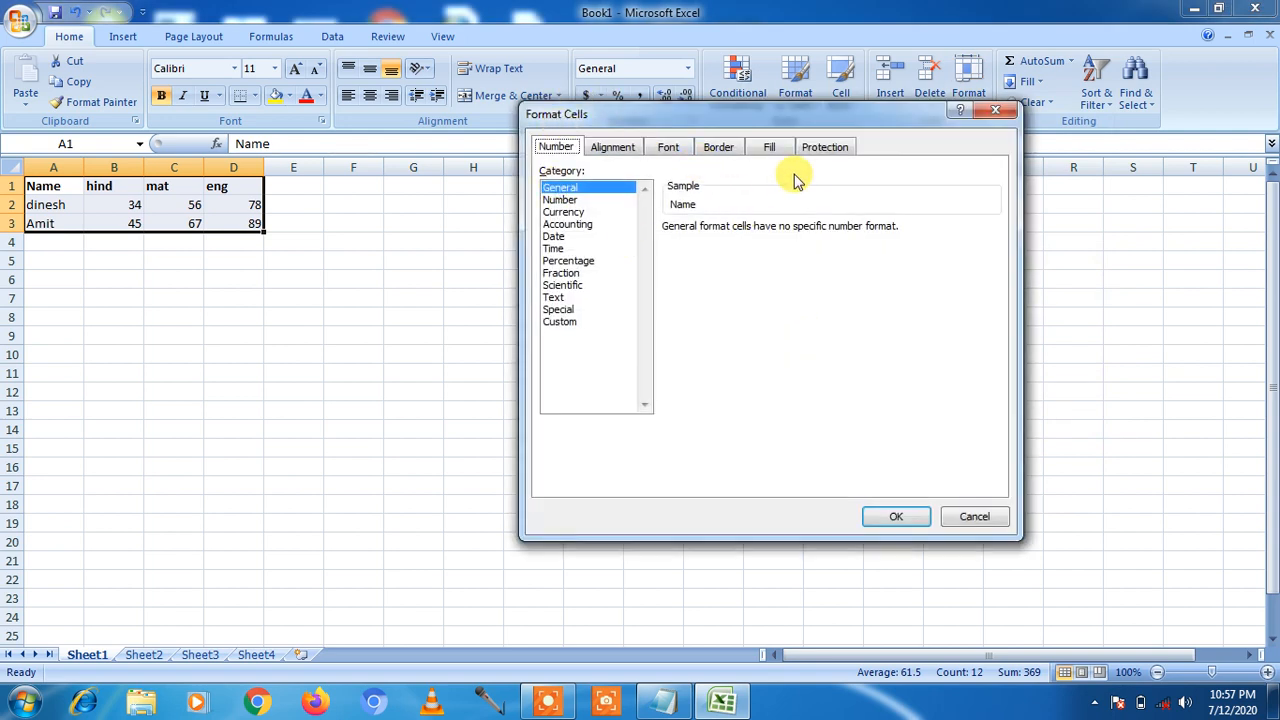
left_click(822, 152)
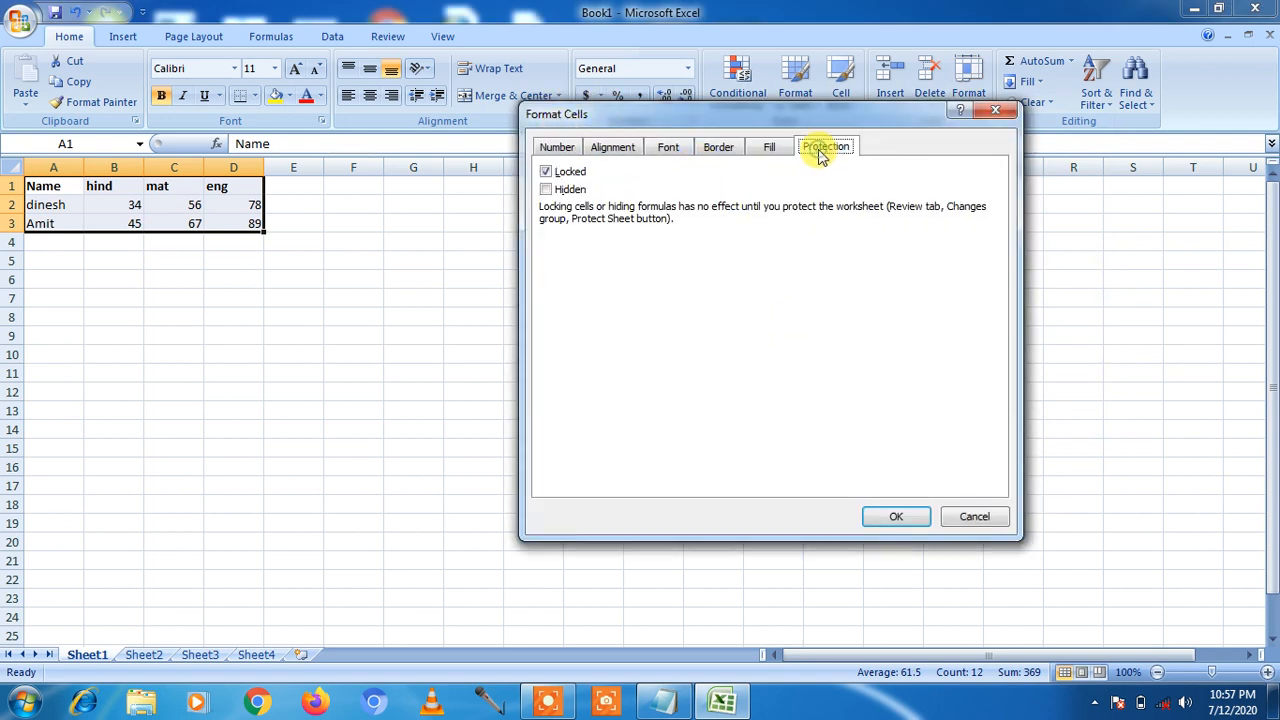
left_click(546, 172)
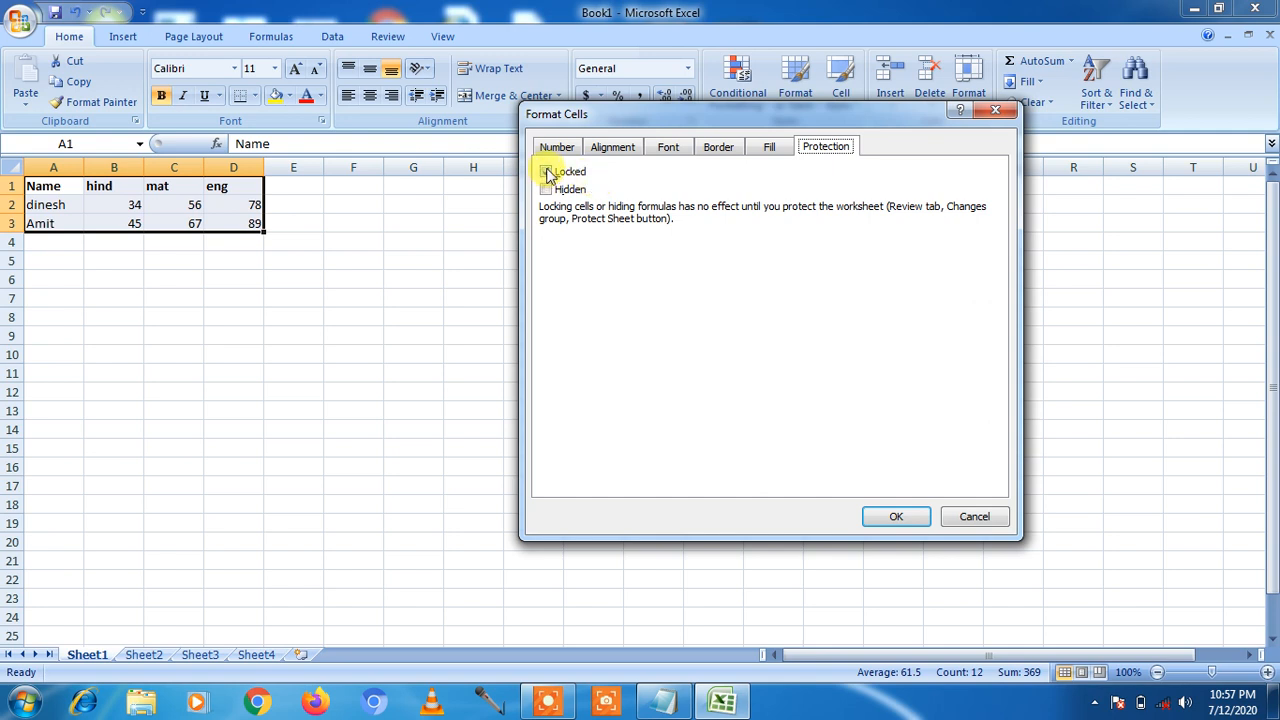
left_click(547, 174)
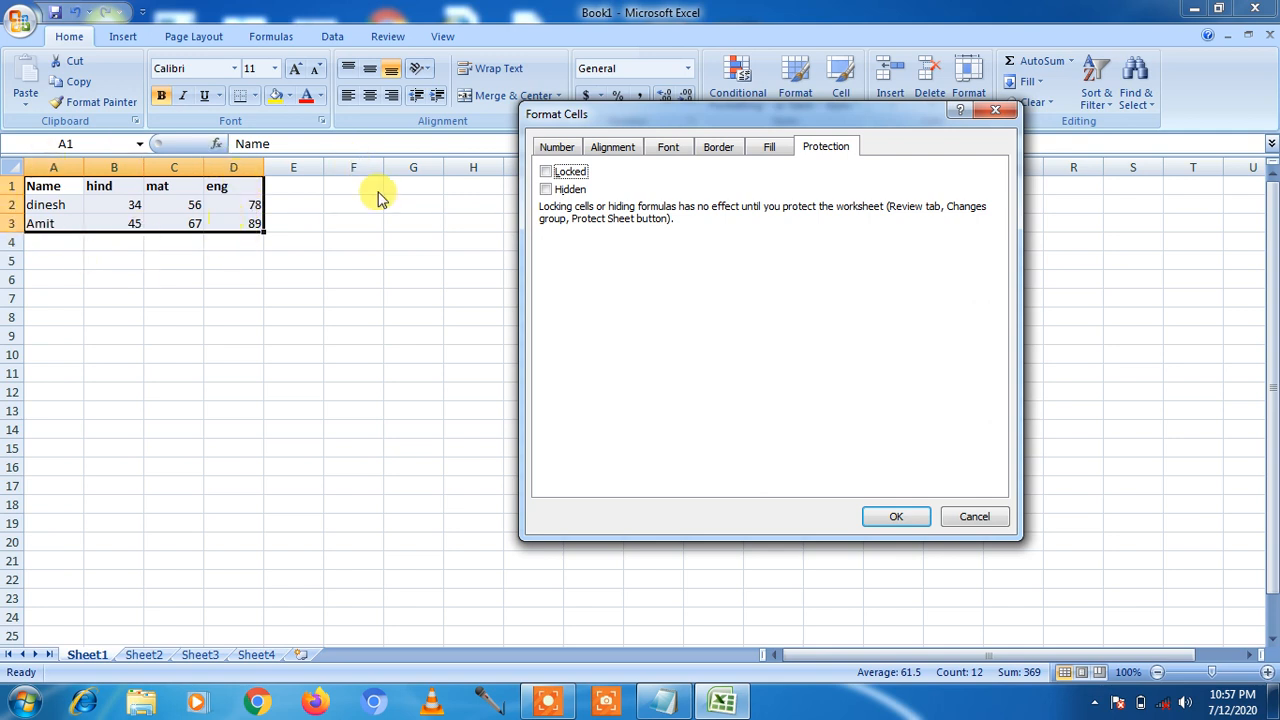
left_click(895, 516)
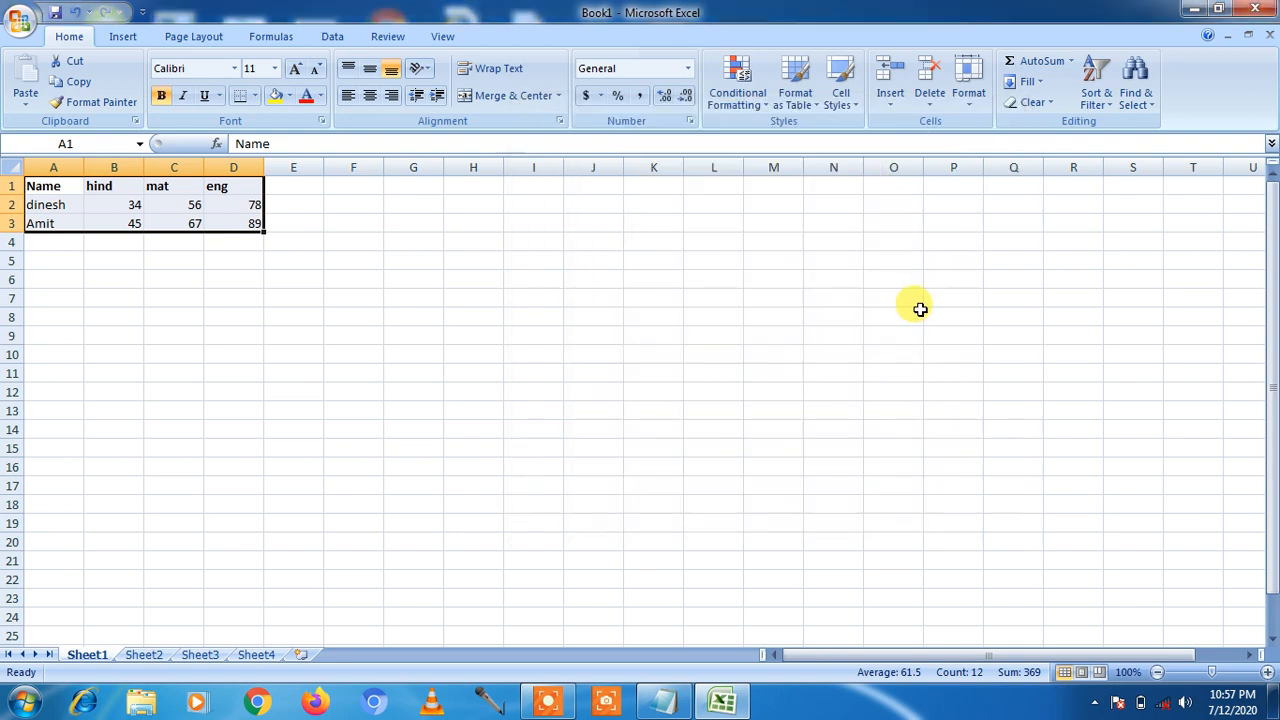
left_click(970, 92)
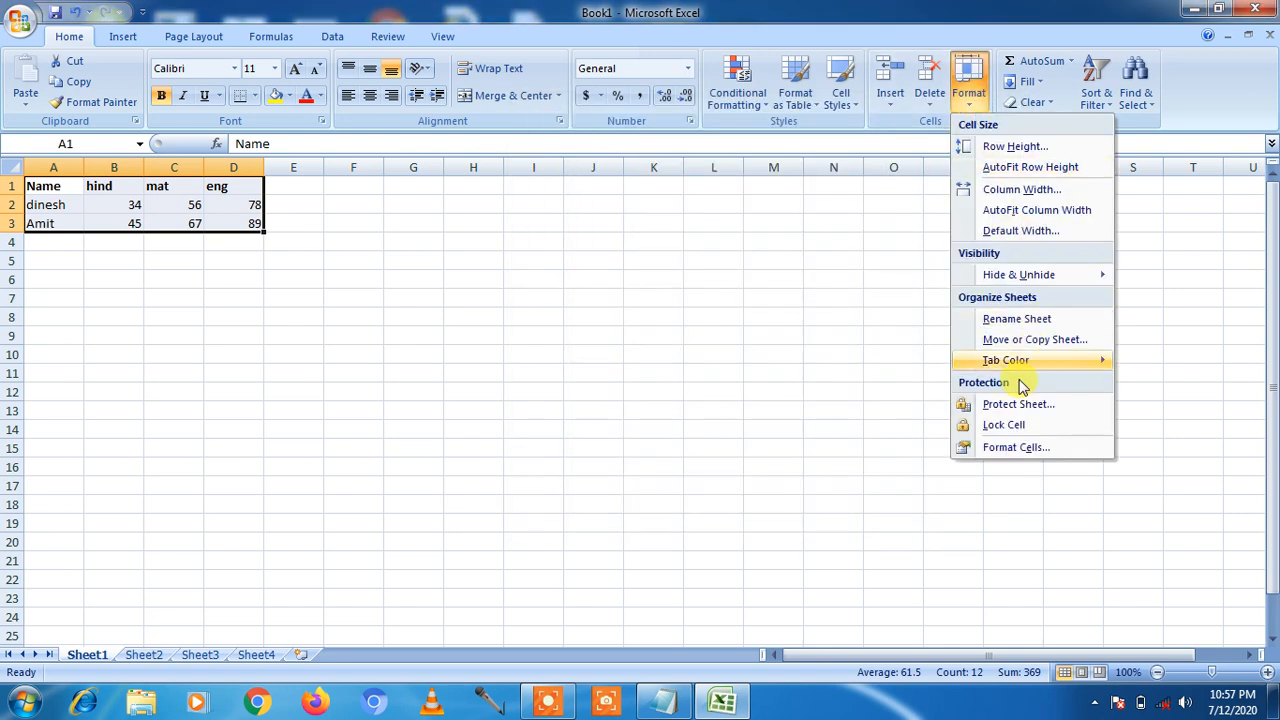
left_click(1010, 410)
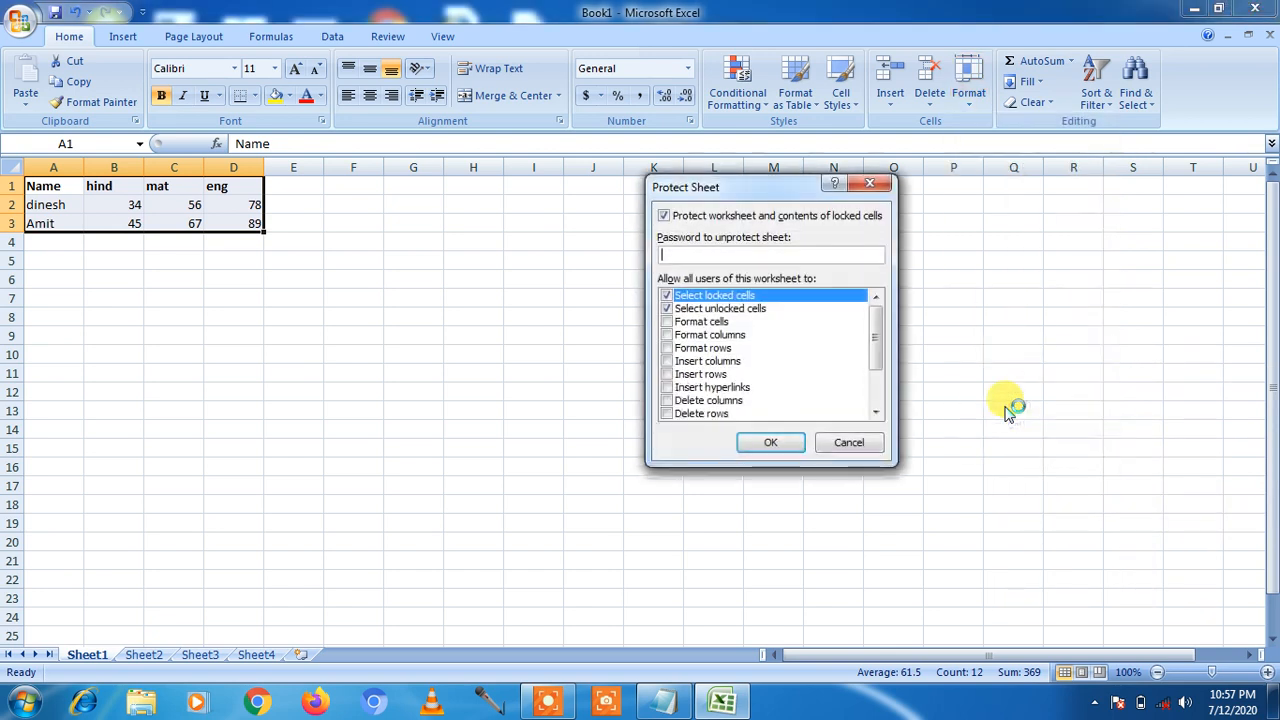
type("123")
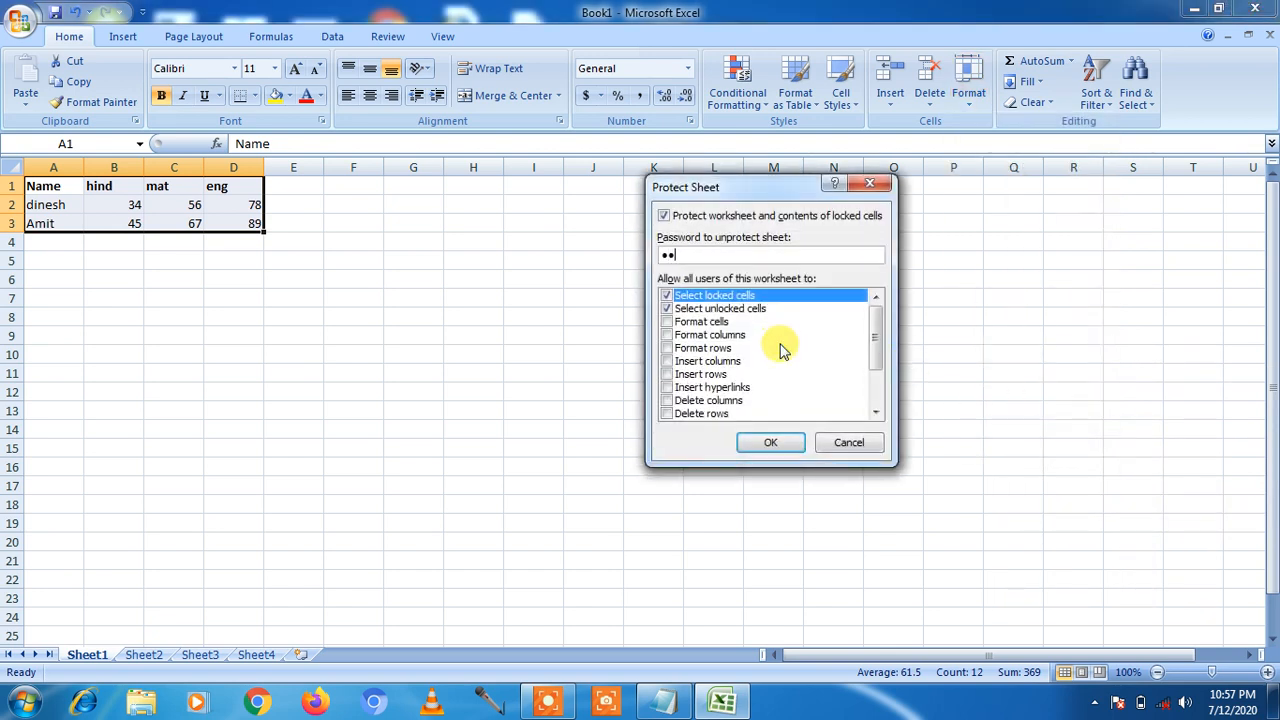
left_click(770, 442)
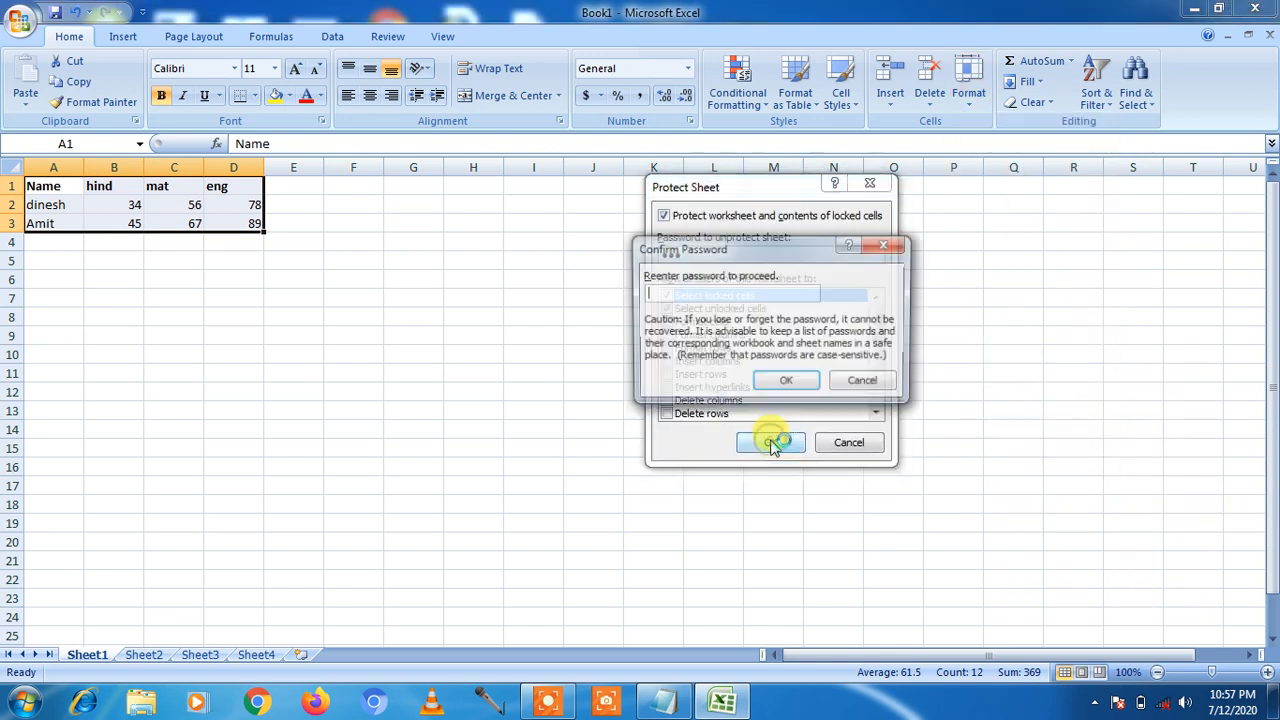
type("1")
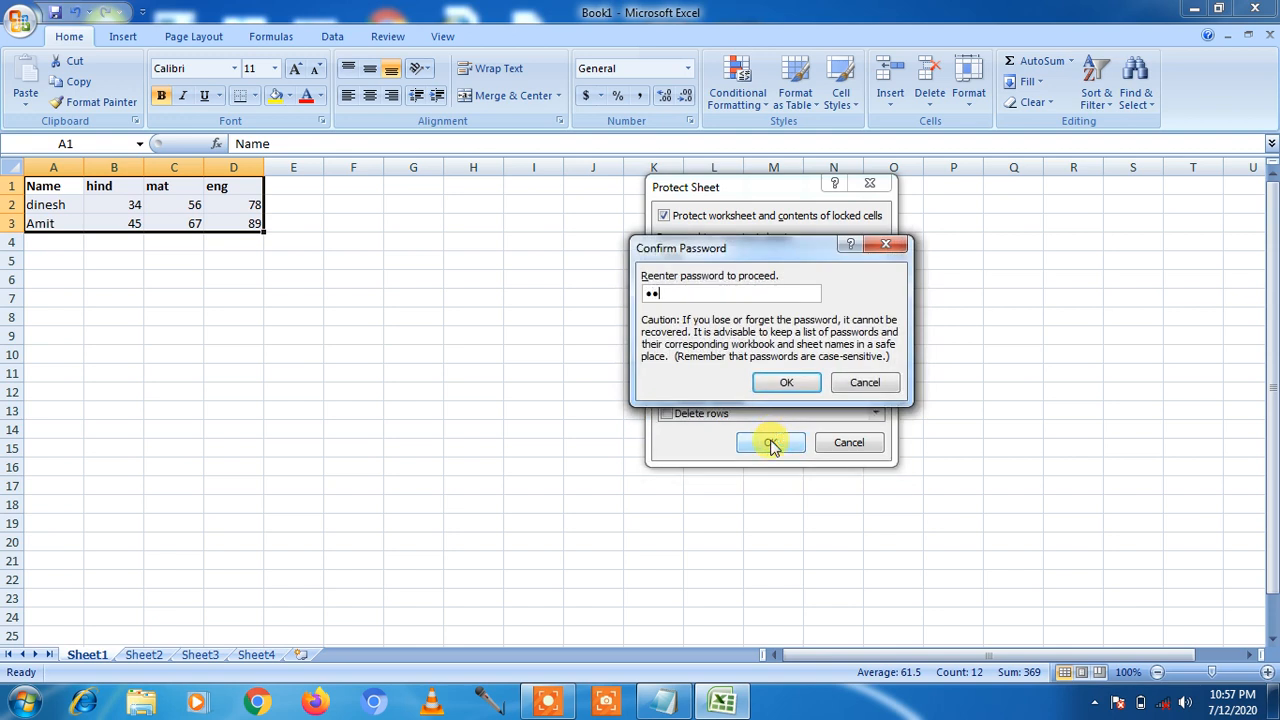
left_click(772, 445)
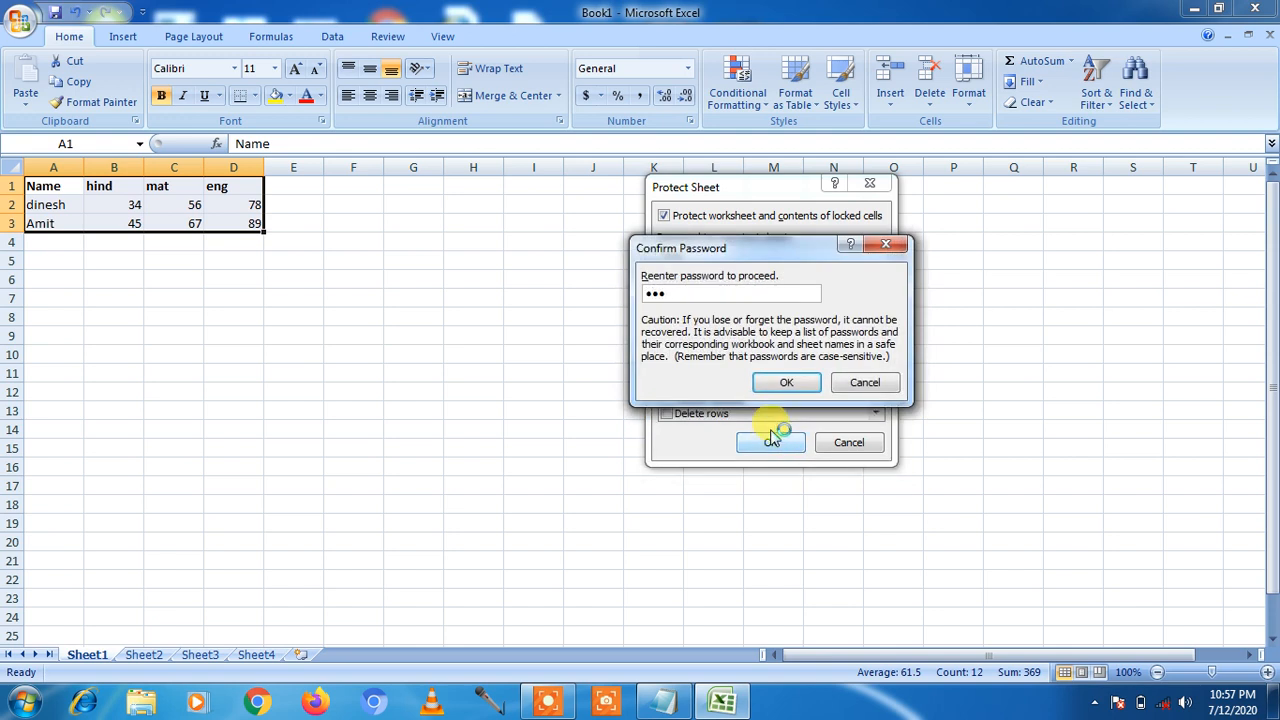
left_click(786, 382)
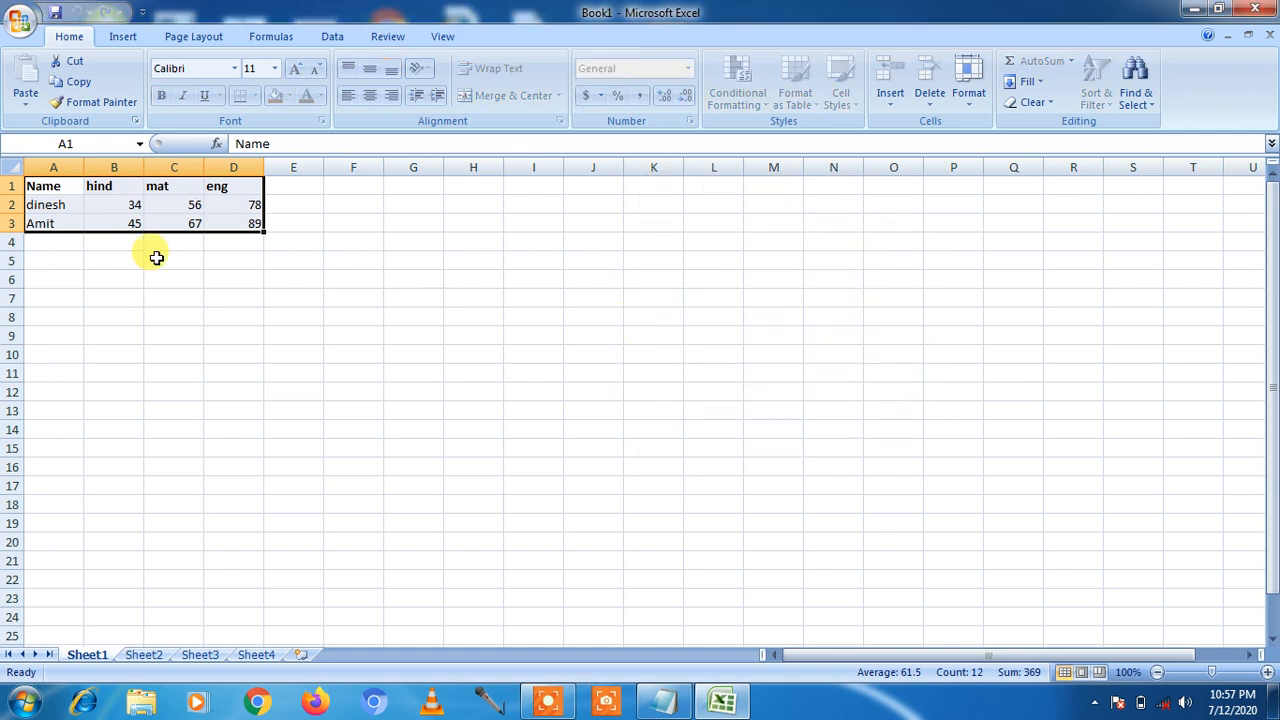
left_click(57, 246)
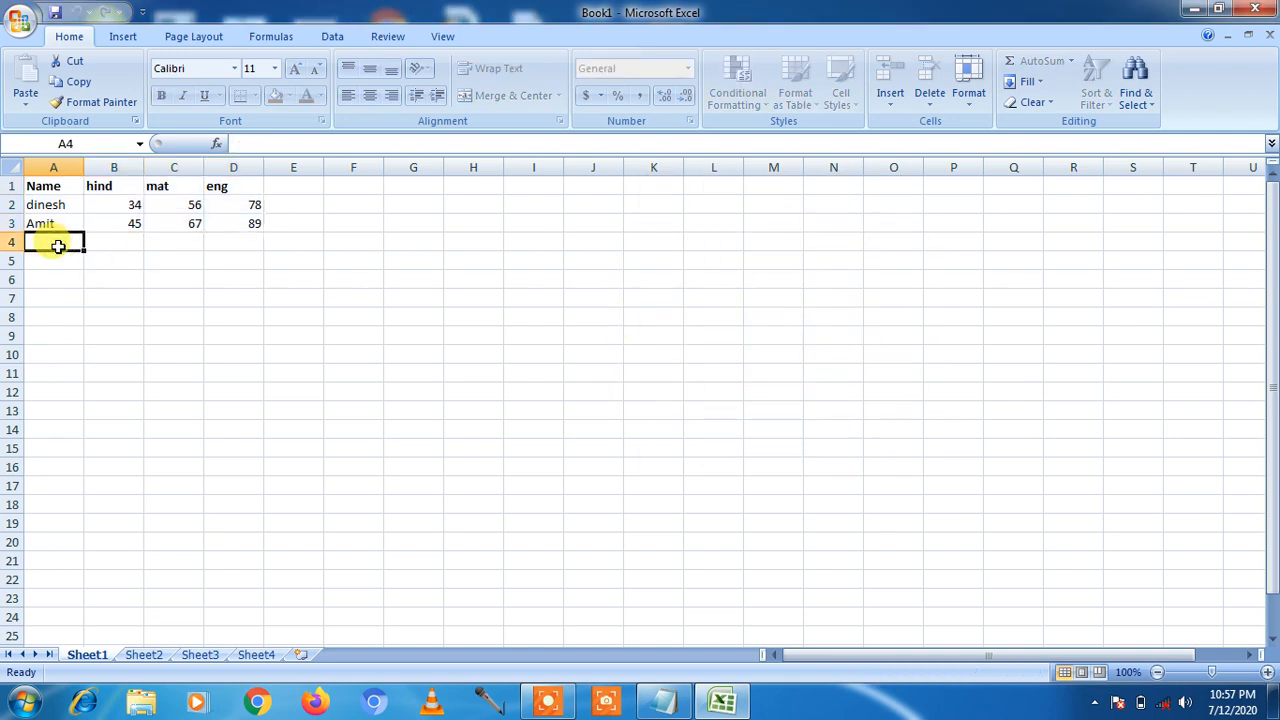
double_click(57, 246)
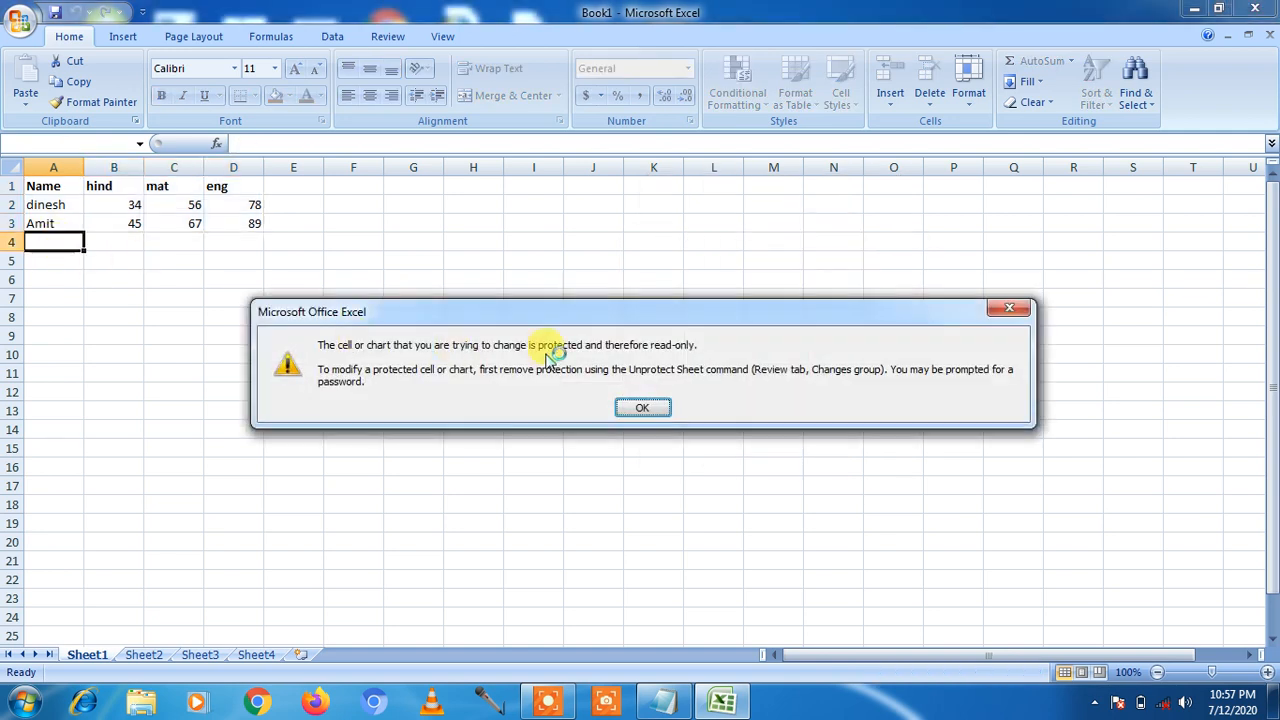
left_click(646, 405)
left_click(300, 190)
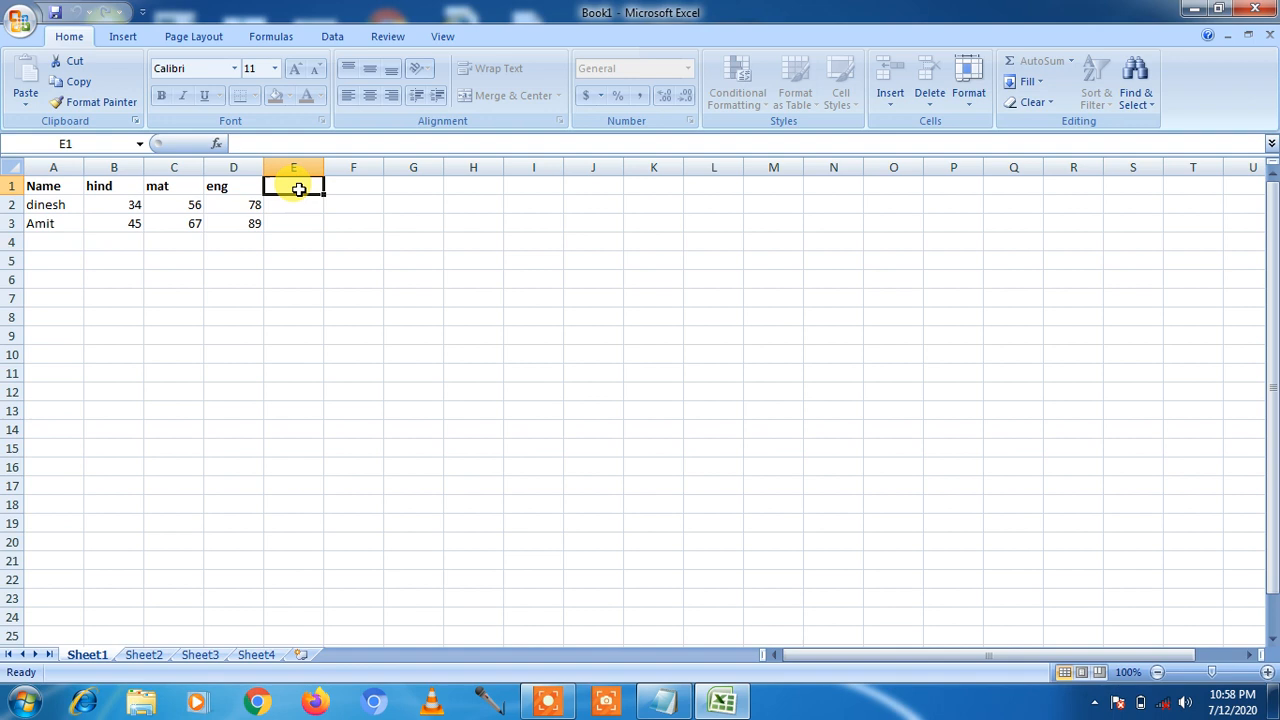
double_click(299, 190)
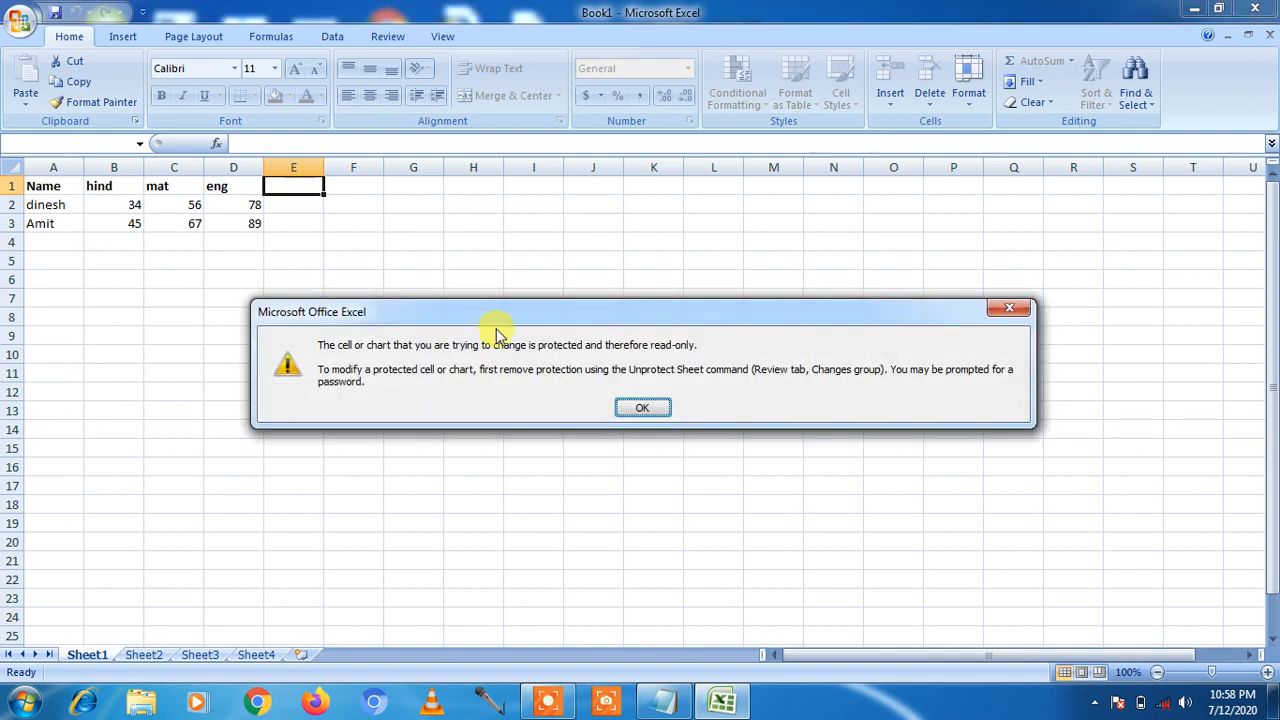
left_click(626, 405)
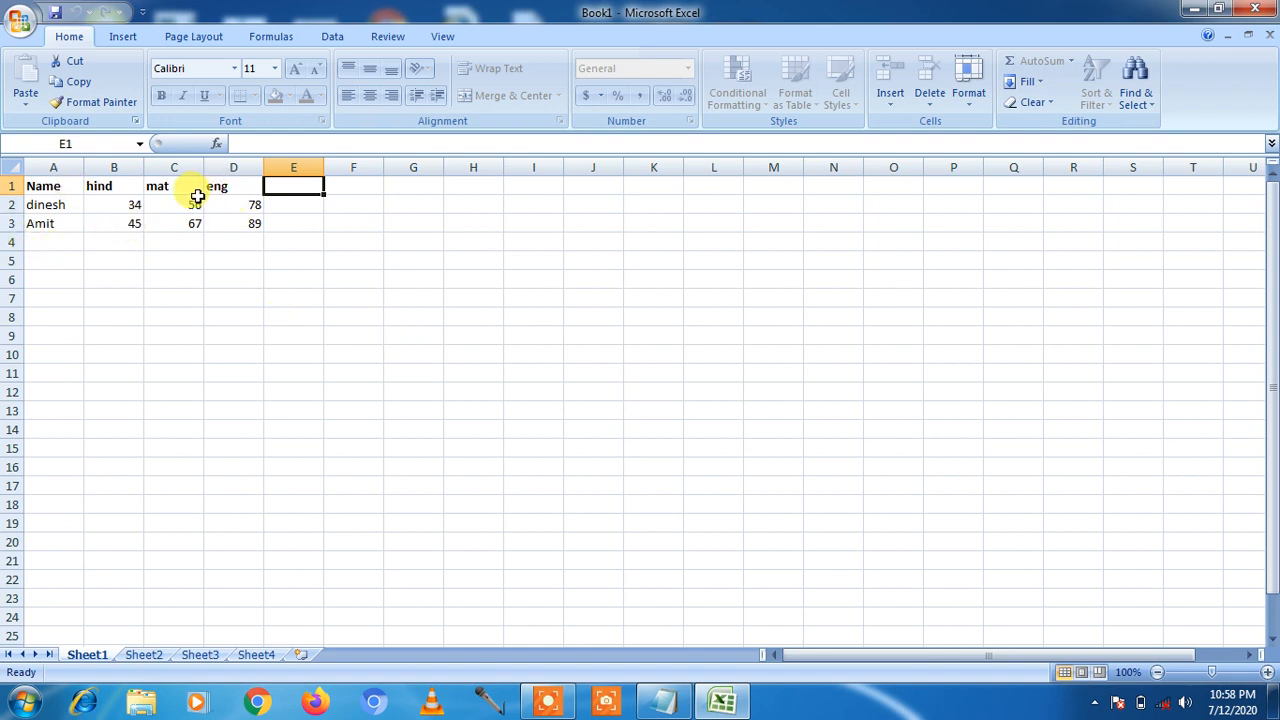
Step: Change the hind marks in B2 and B3 to 78 and 89; locked B4 refuses editing
left_click(126, 204)
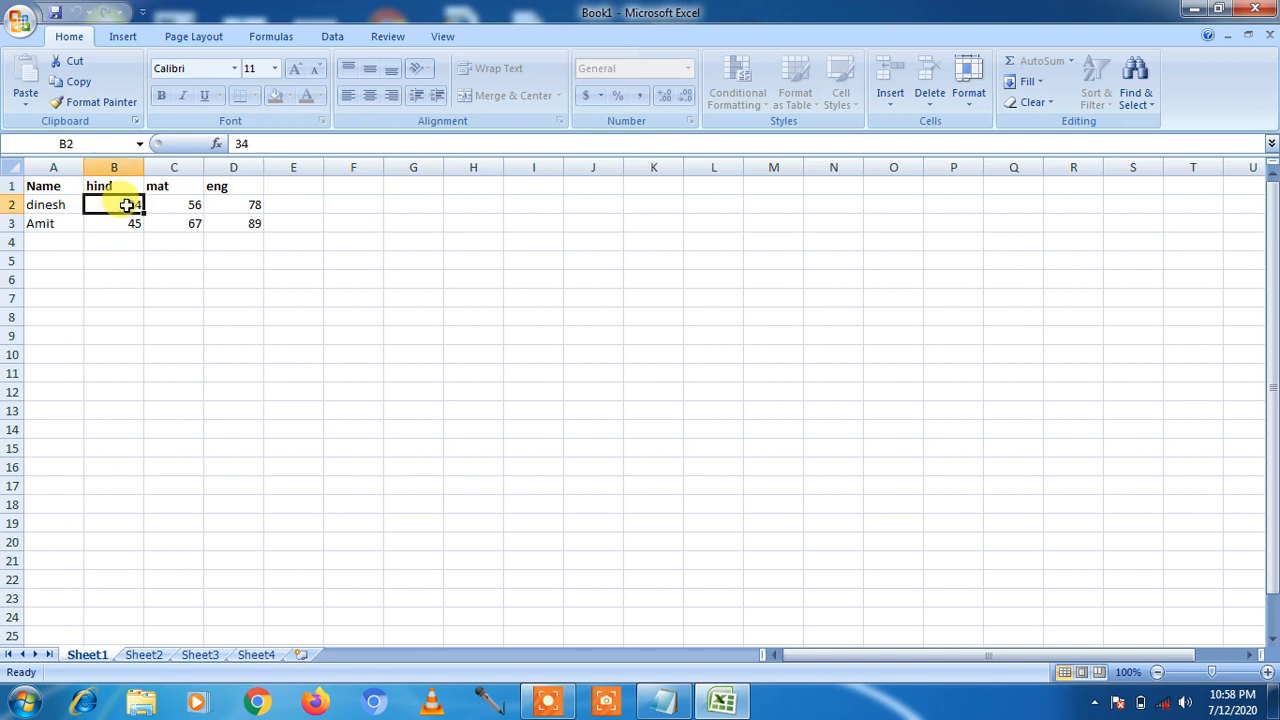
type("78")
key("Return")
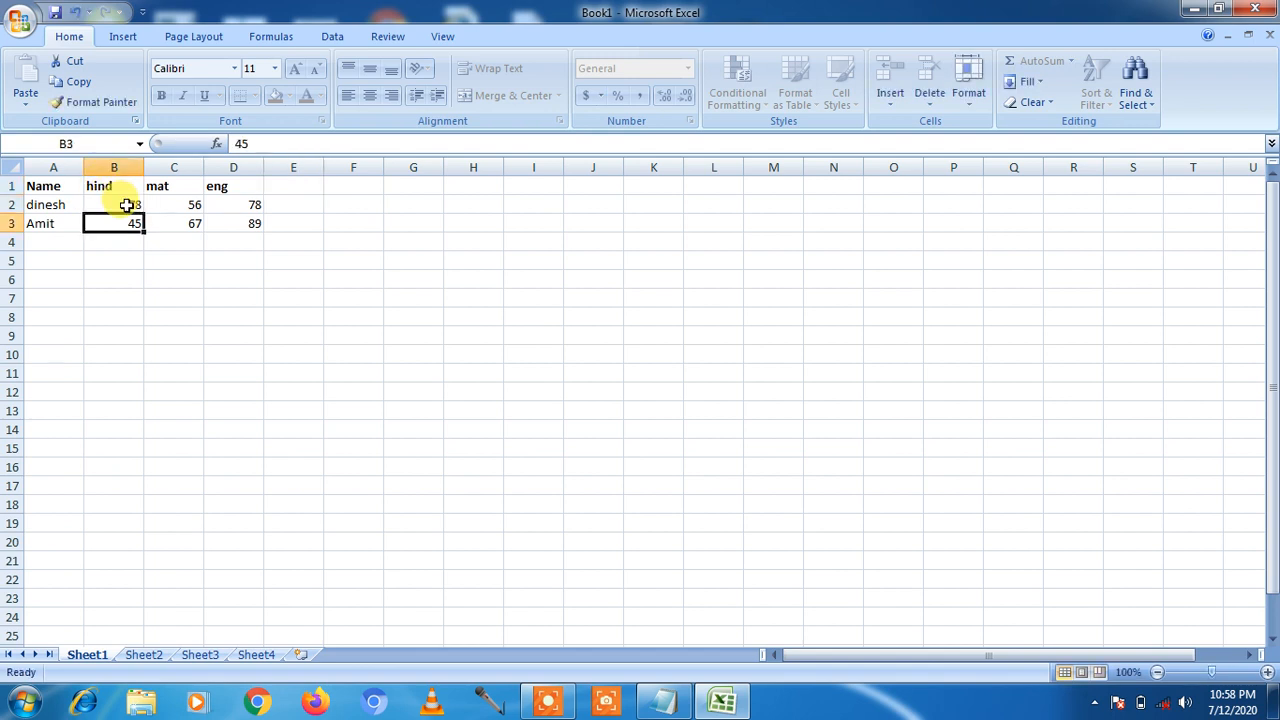
type("89")
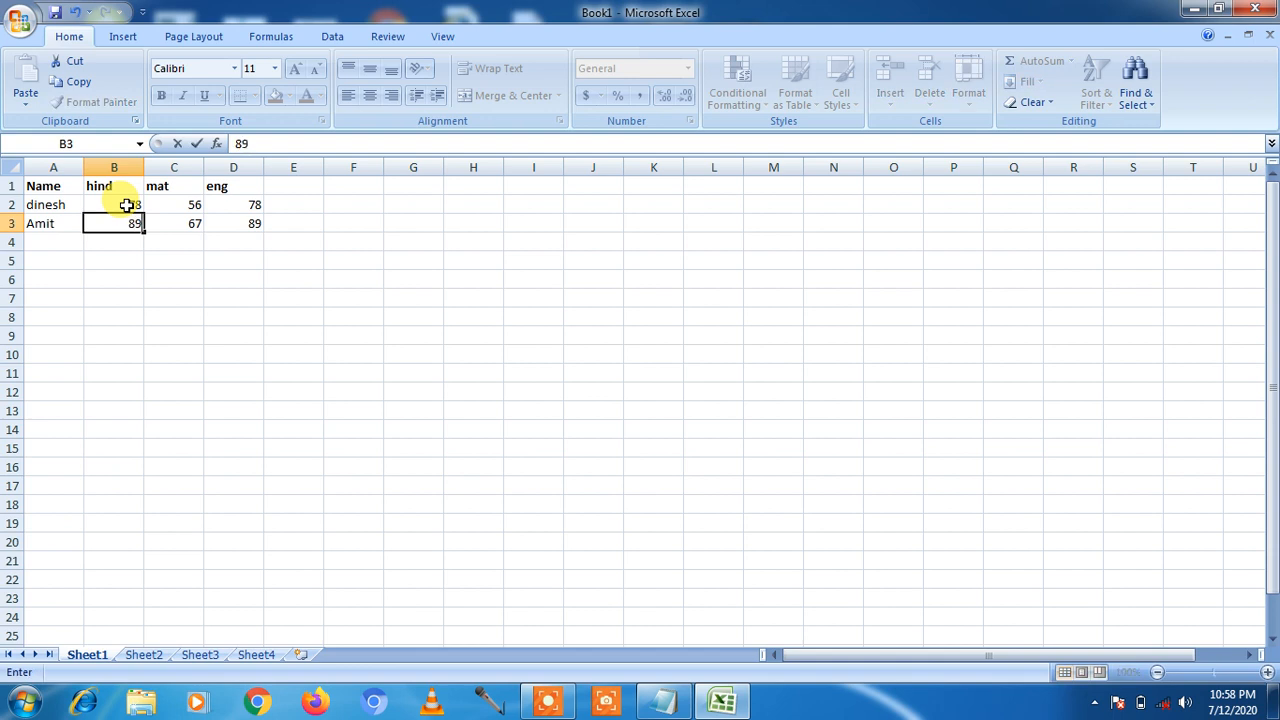
key("Return")
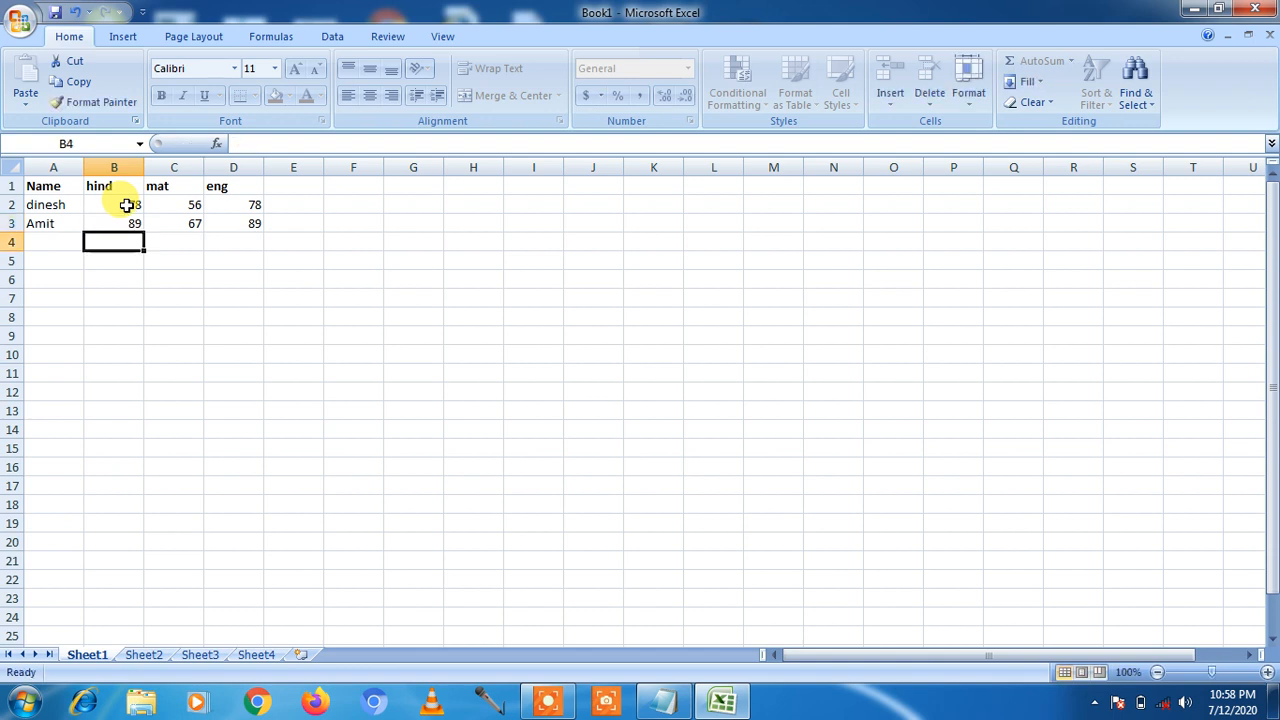
left_click_drag(127, 205, 128, 226)
left_click(126, 245)
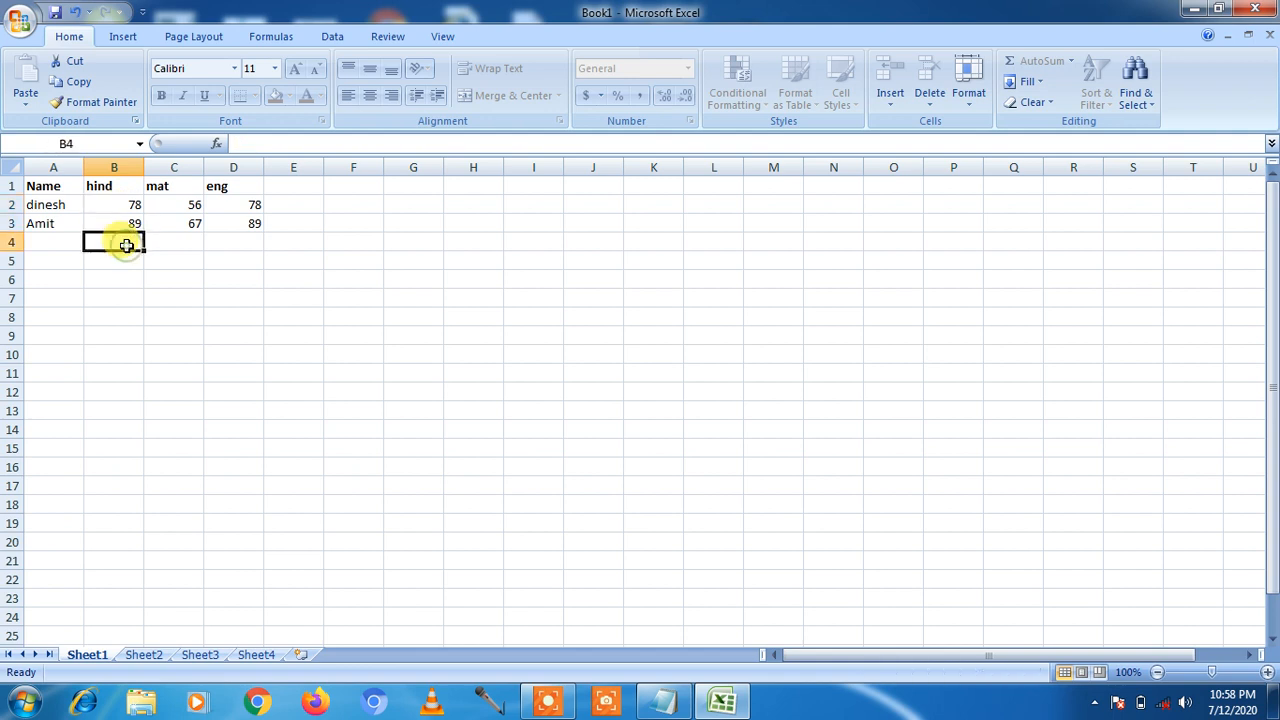
double_click(126, 245)
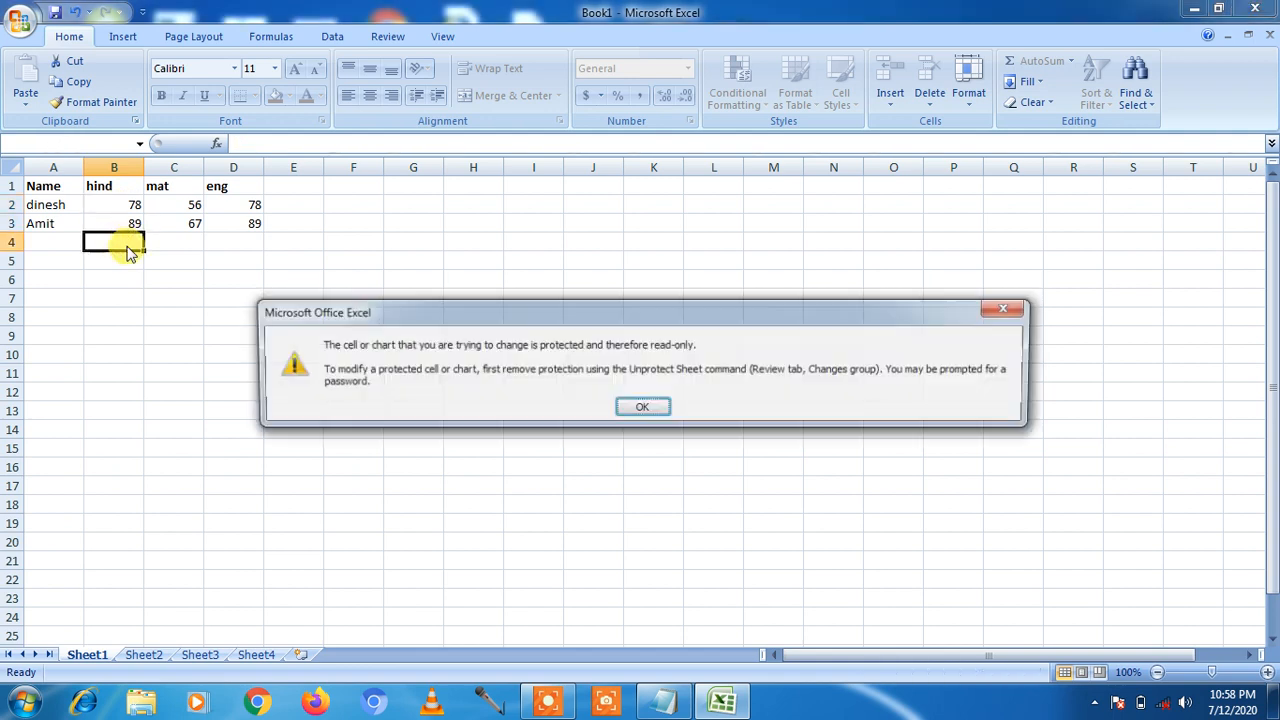
left_click(643, 408)
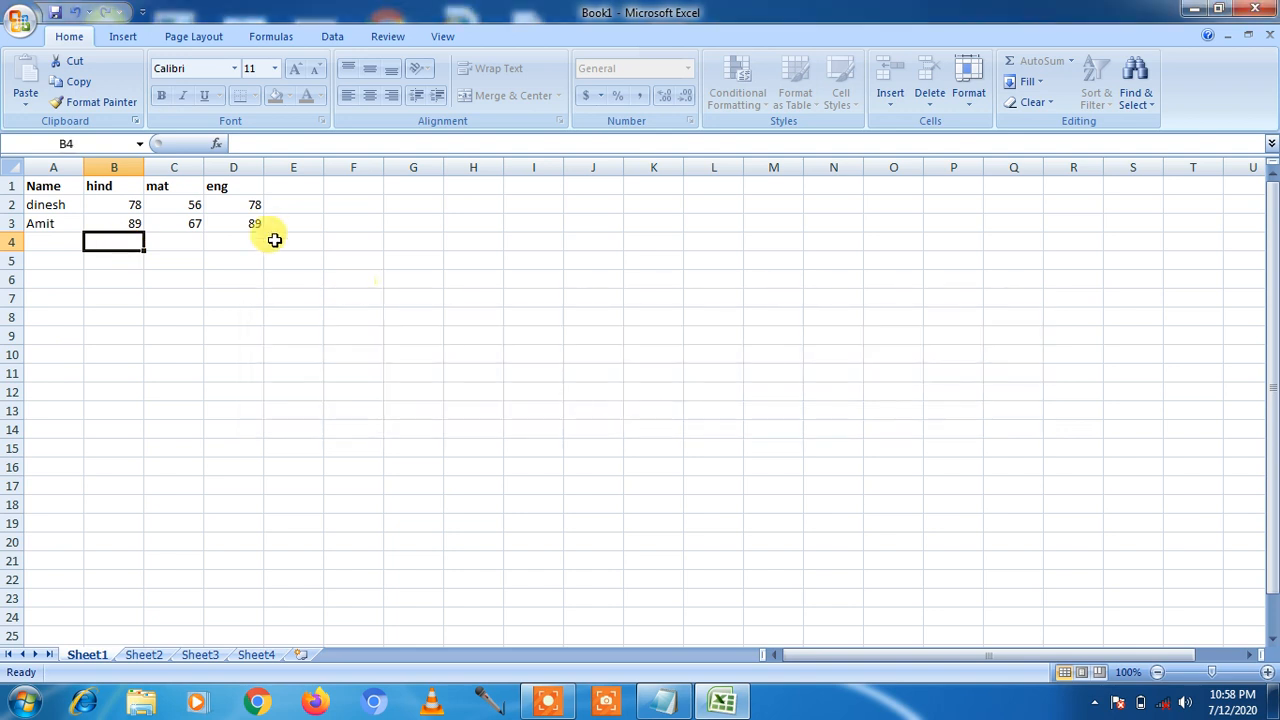
Step: Change the mat marks in C2 and C3 to 90 and 96
left_click(185, 204)
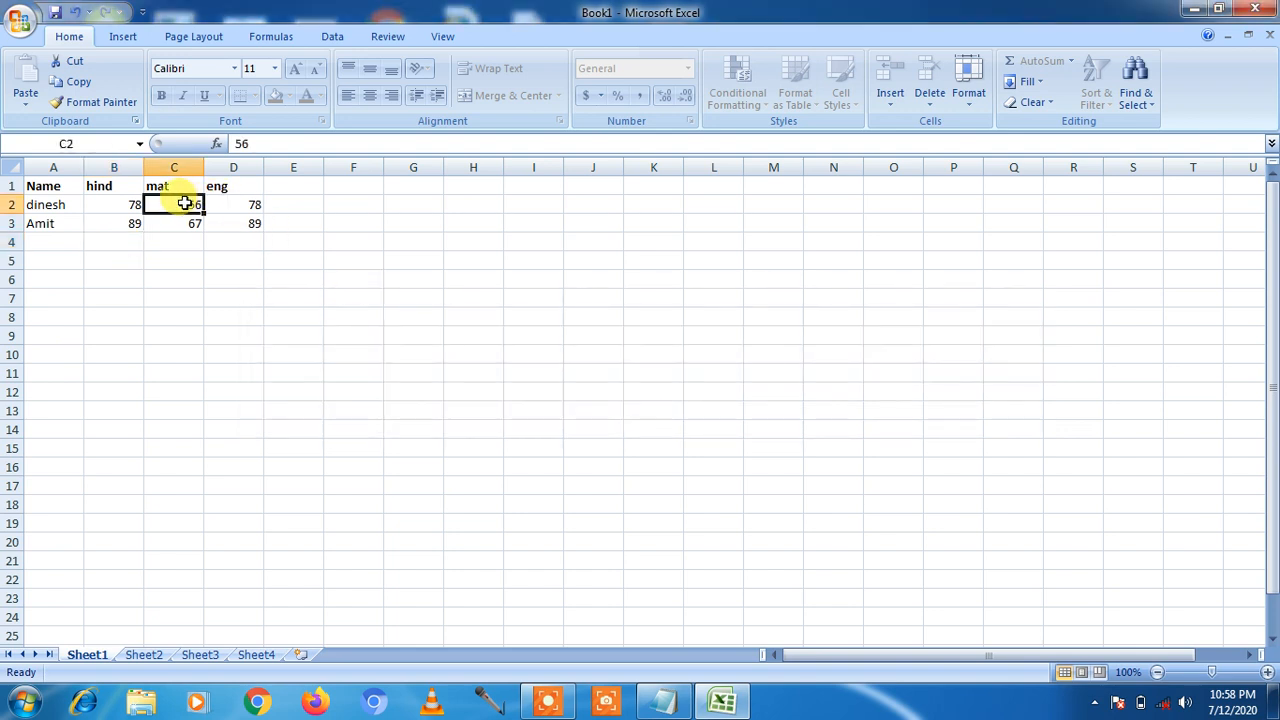
type("90")
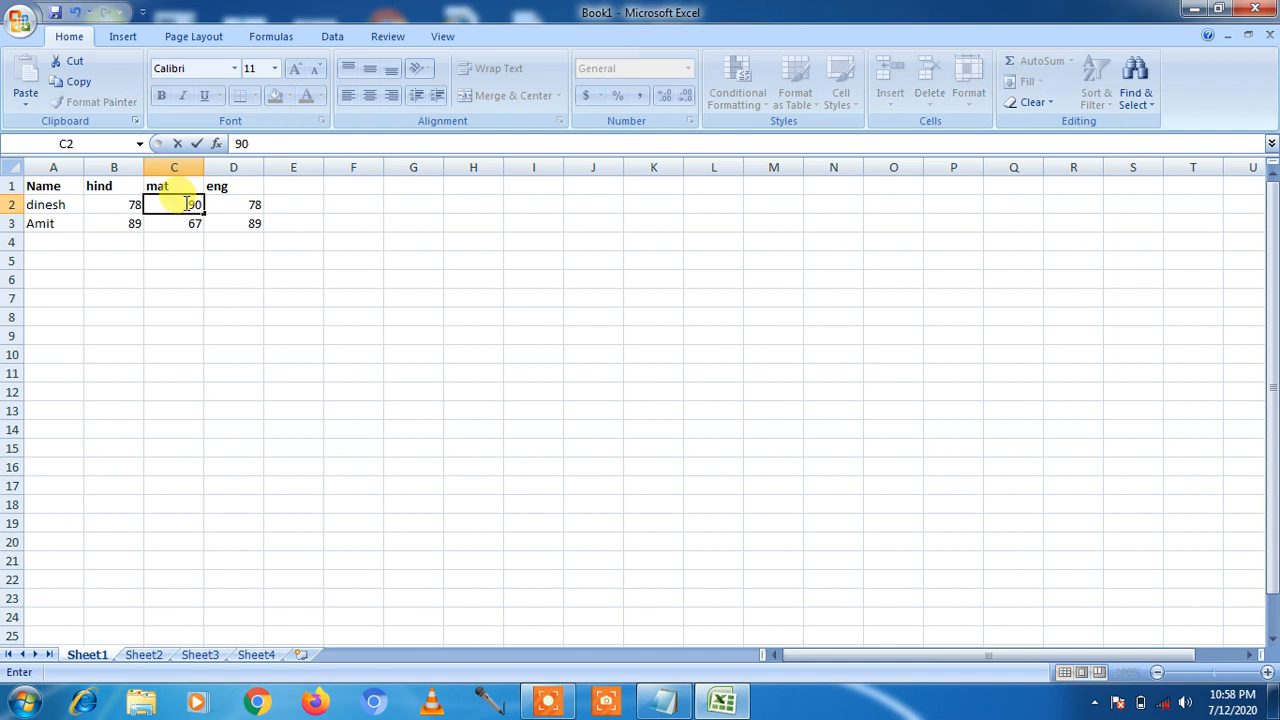
key("Return")
type("9")
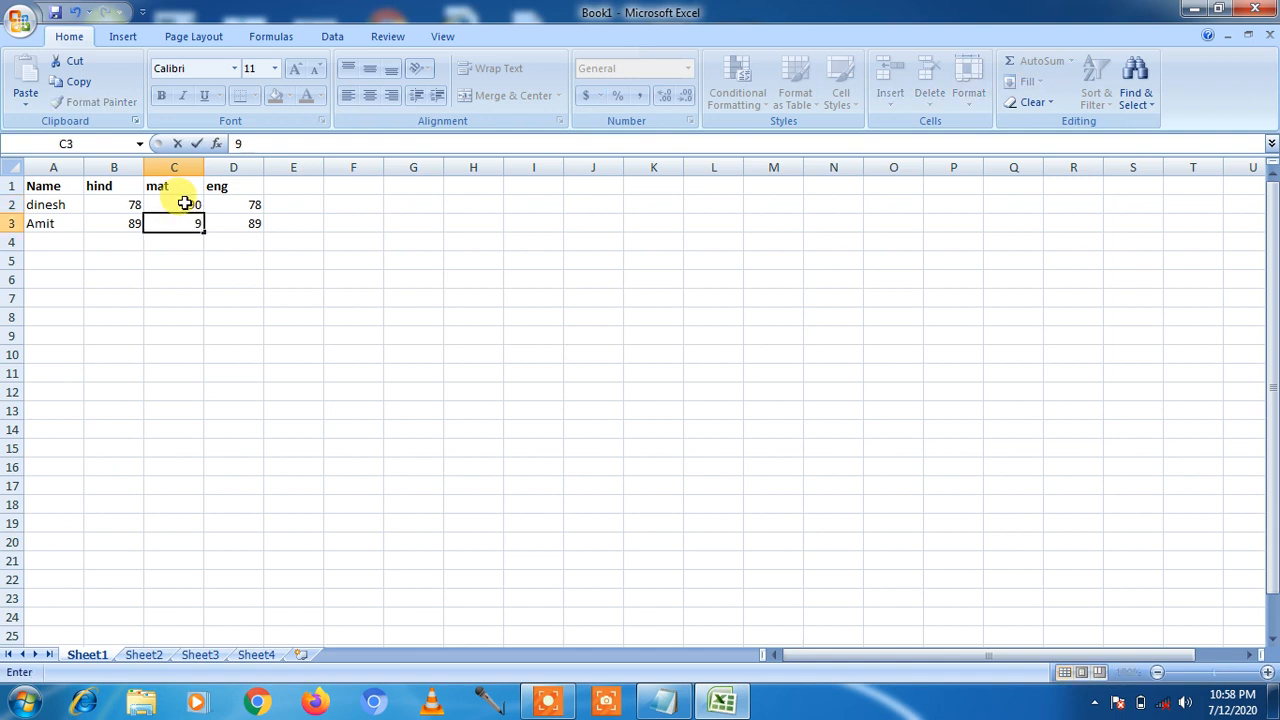
type("6")
key("Return")
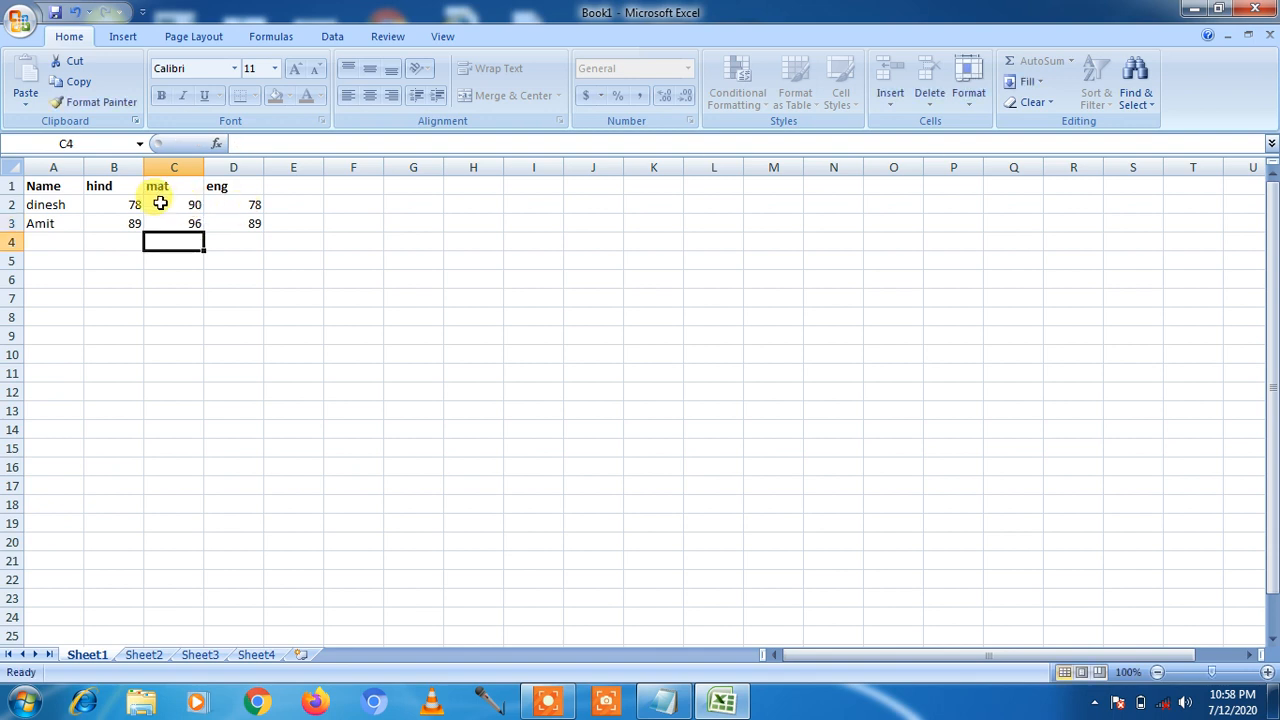
left_click_drag(38, 188, 229, 218)
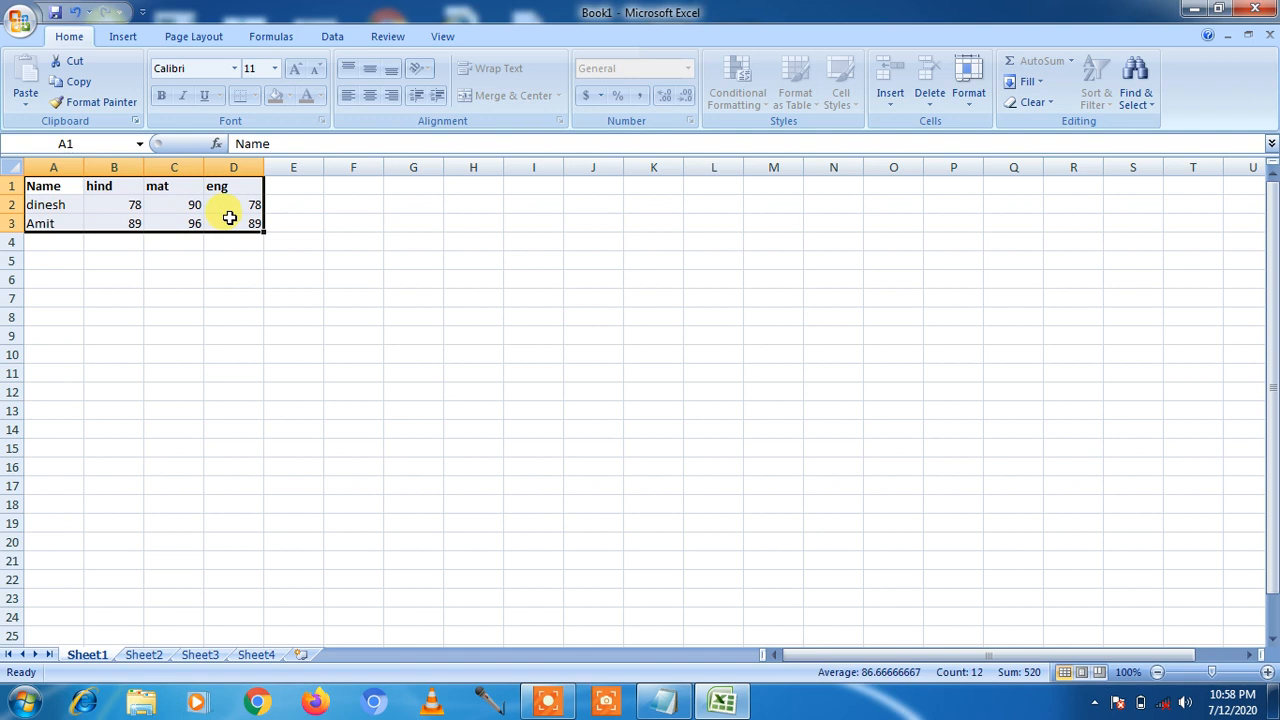
Step: Unprotect Sheet1 via Format > Unprotect Sheet, entering the sheet password
left_click(371, 316)
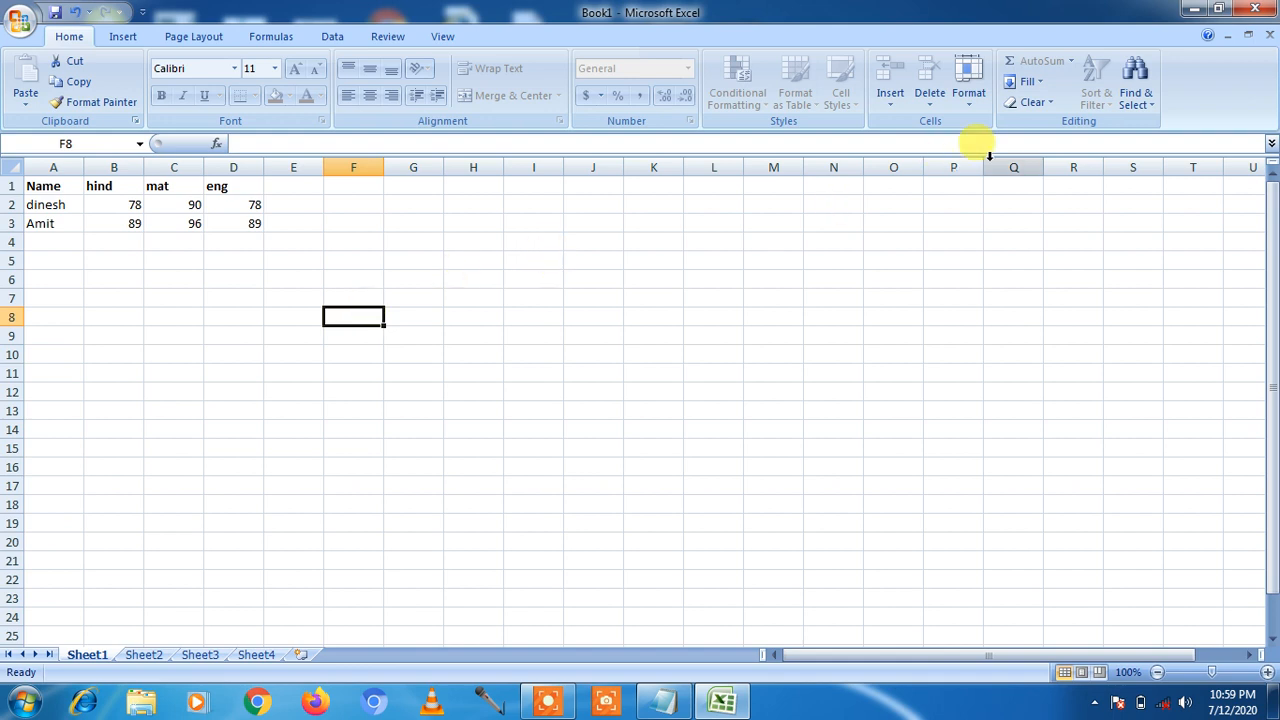
left_click(971, 108)
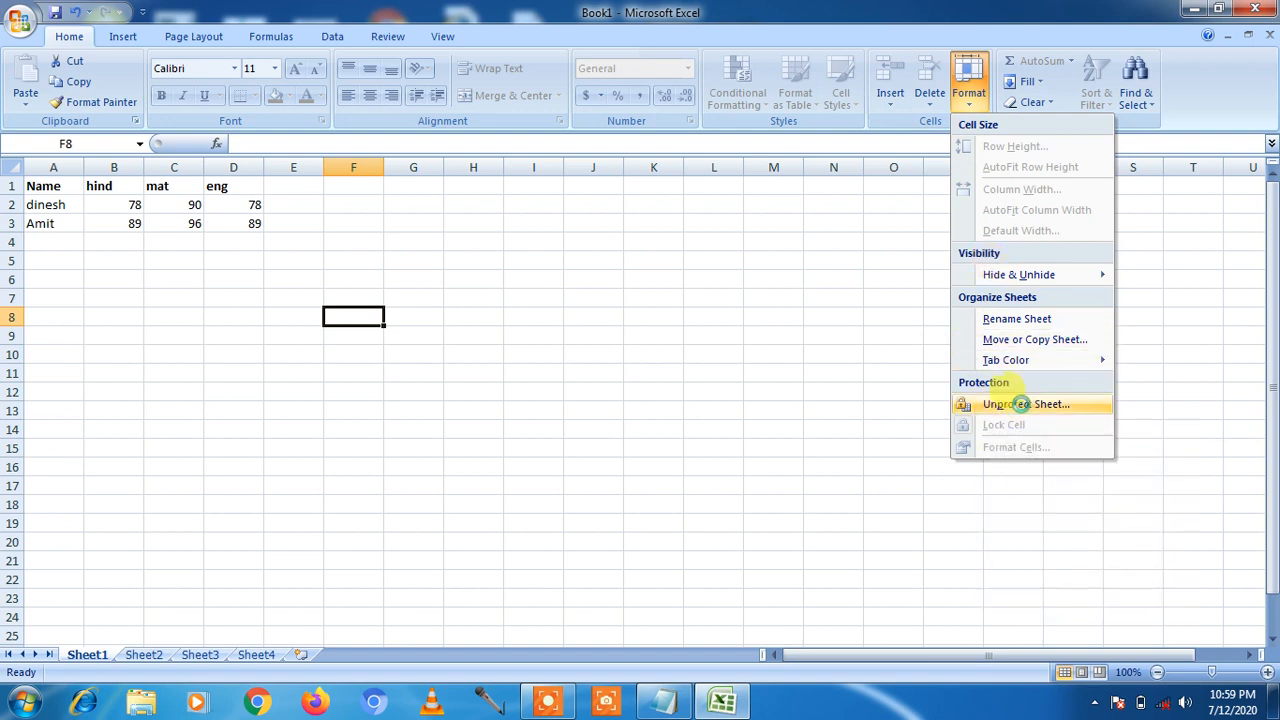
left_click(1025, 405)
type("123")
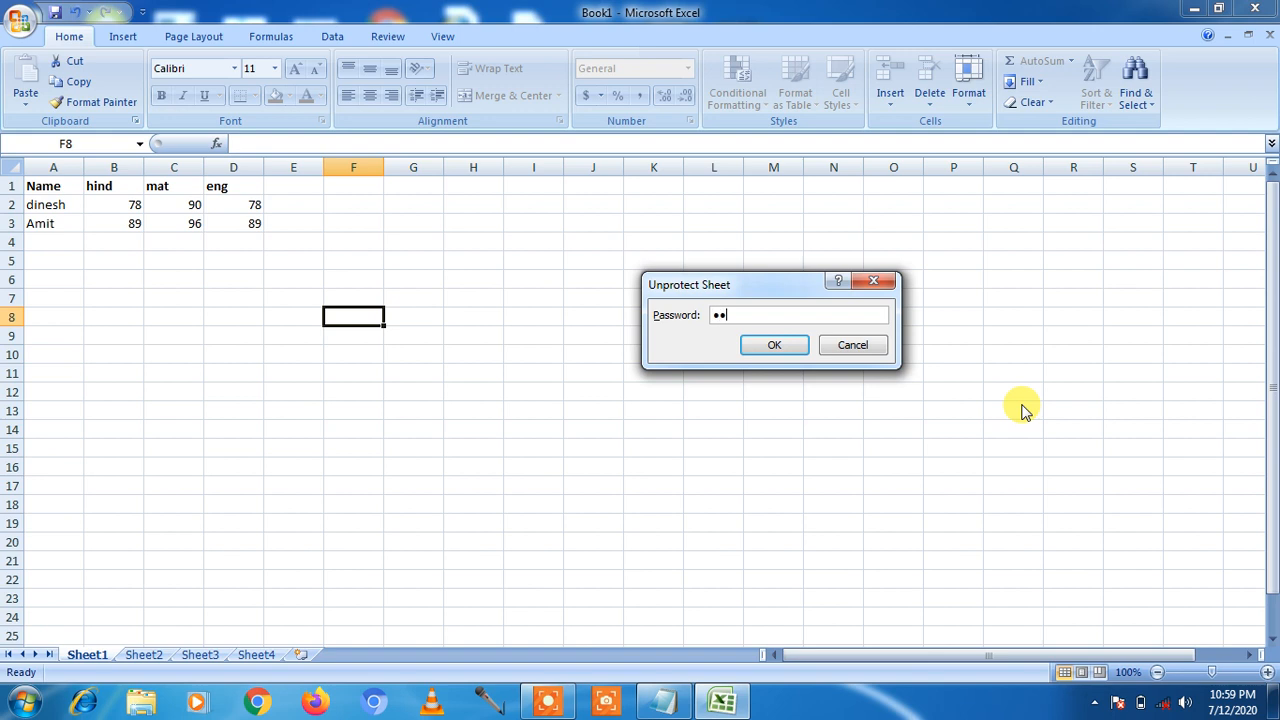
left_click(775, 346)
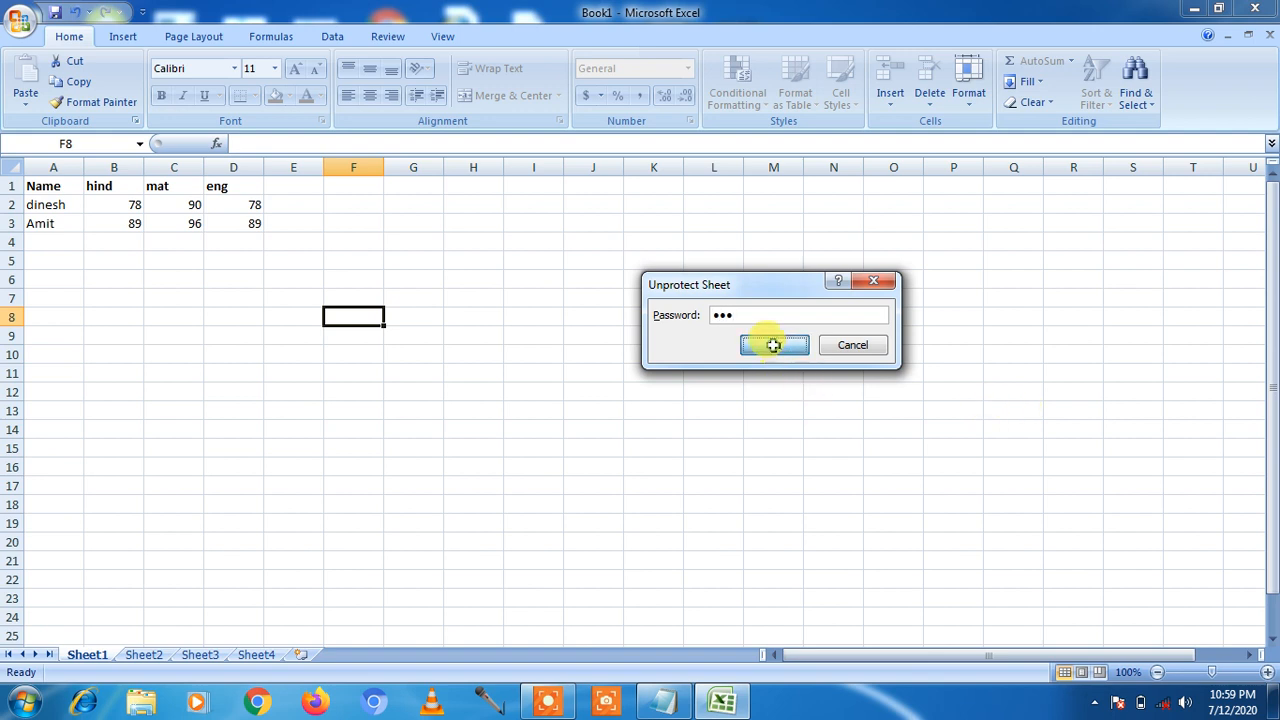
left_click(66, 249)
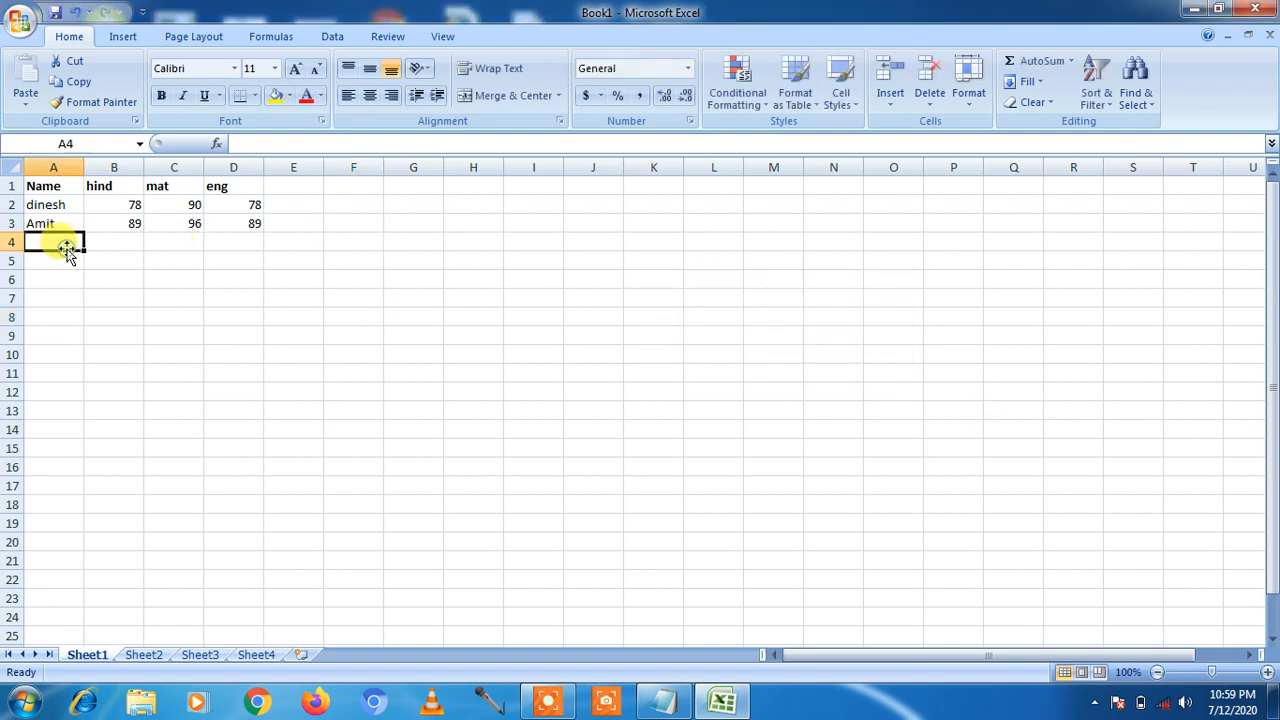
Step: Add a new student's name in A4 with marks 45, 67 and 89 in B4:D4
type("S")
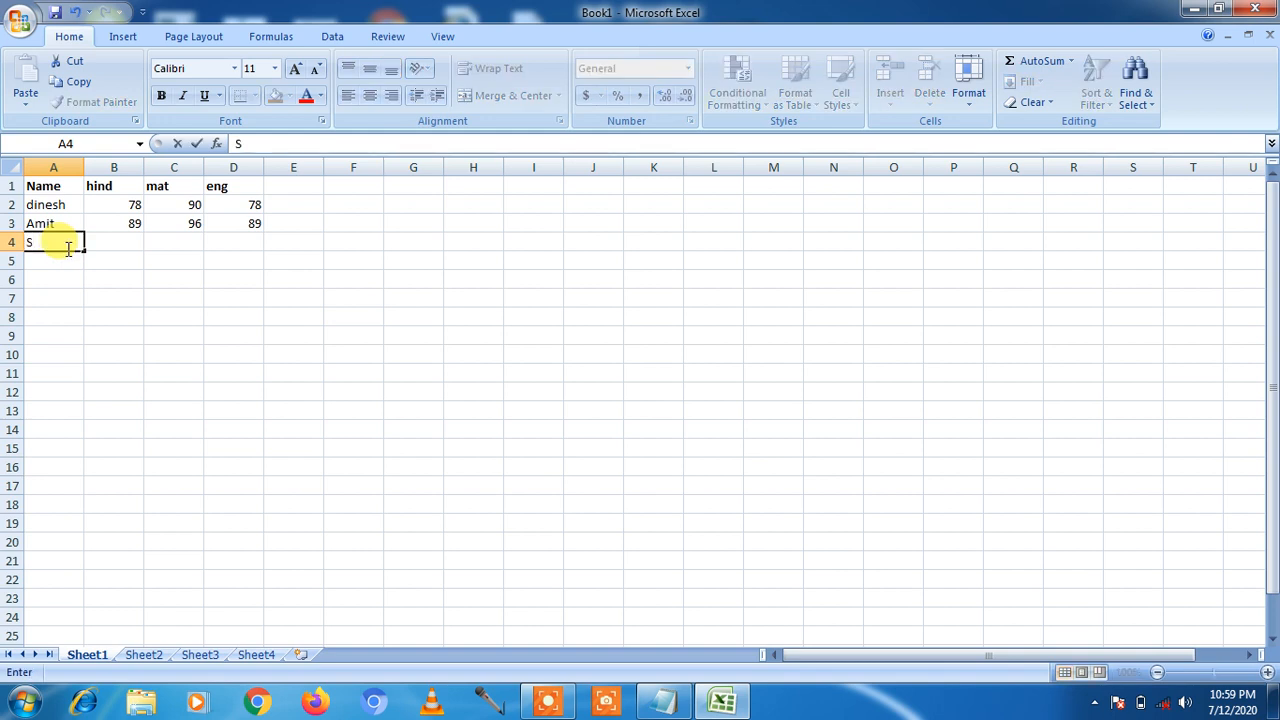
type("uchita")
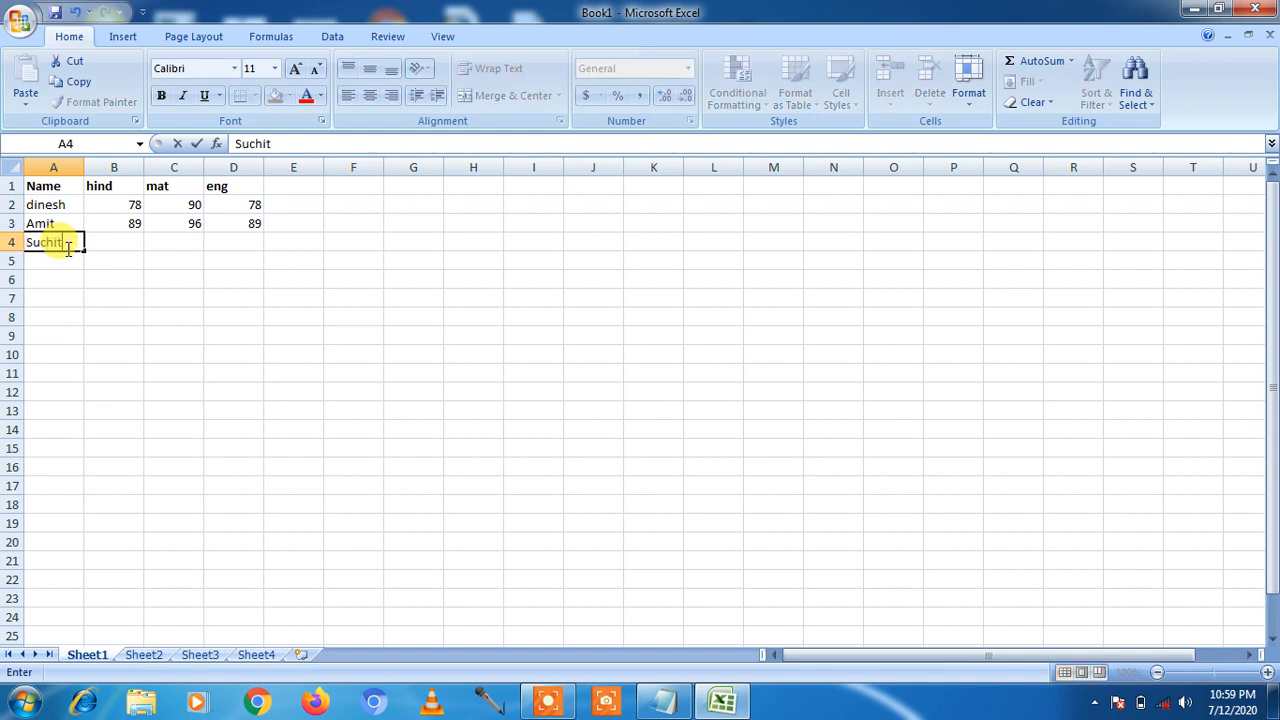
key("Tab")
type("45")
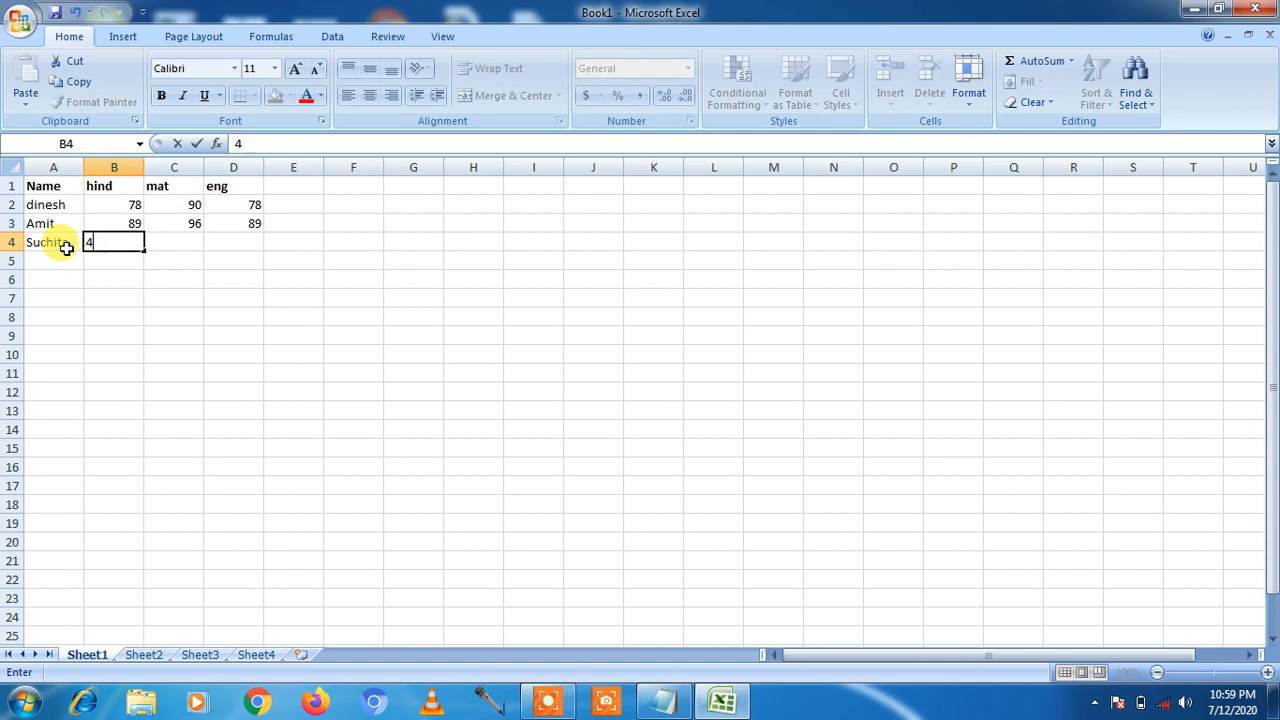
key("Tab")
type("67")
key("Tab")
type("89")
key("Tab")
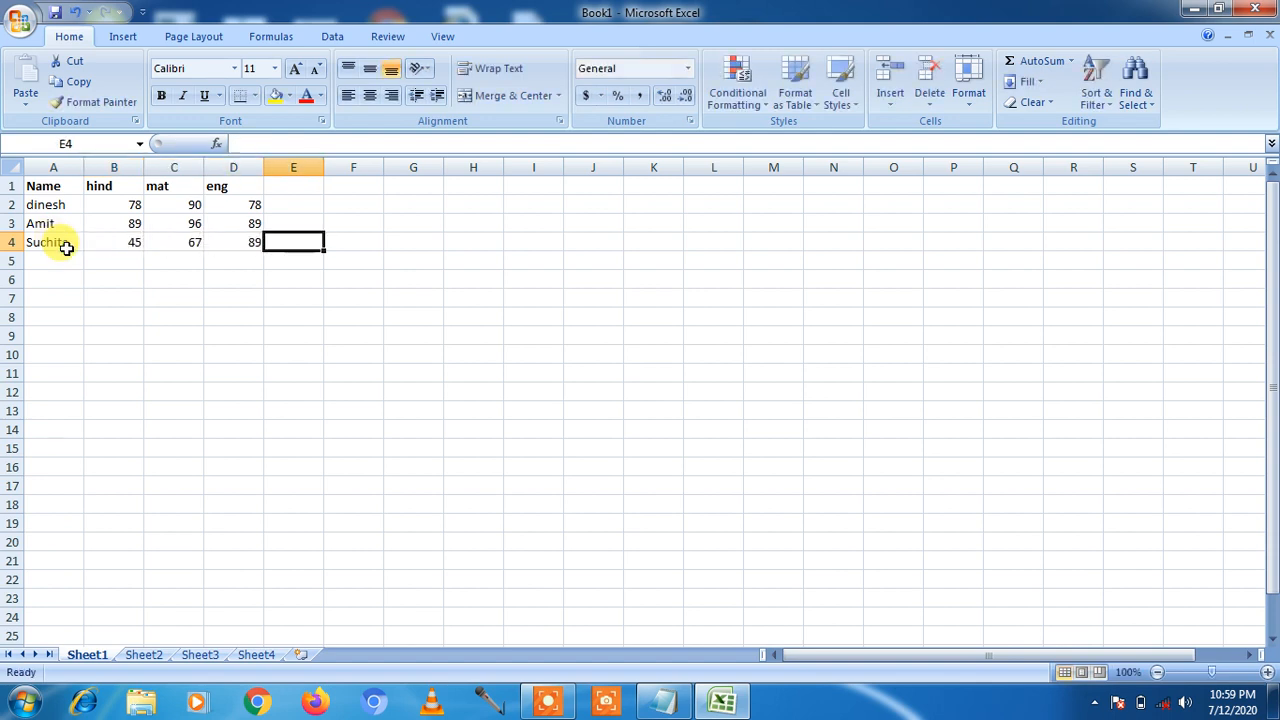
left_click(161, 318)
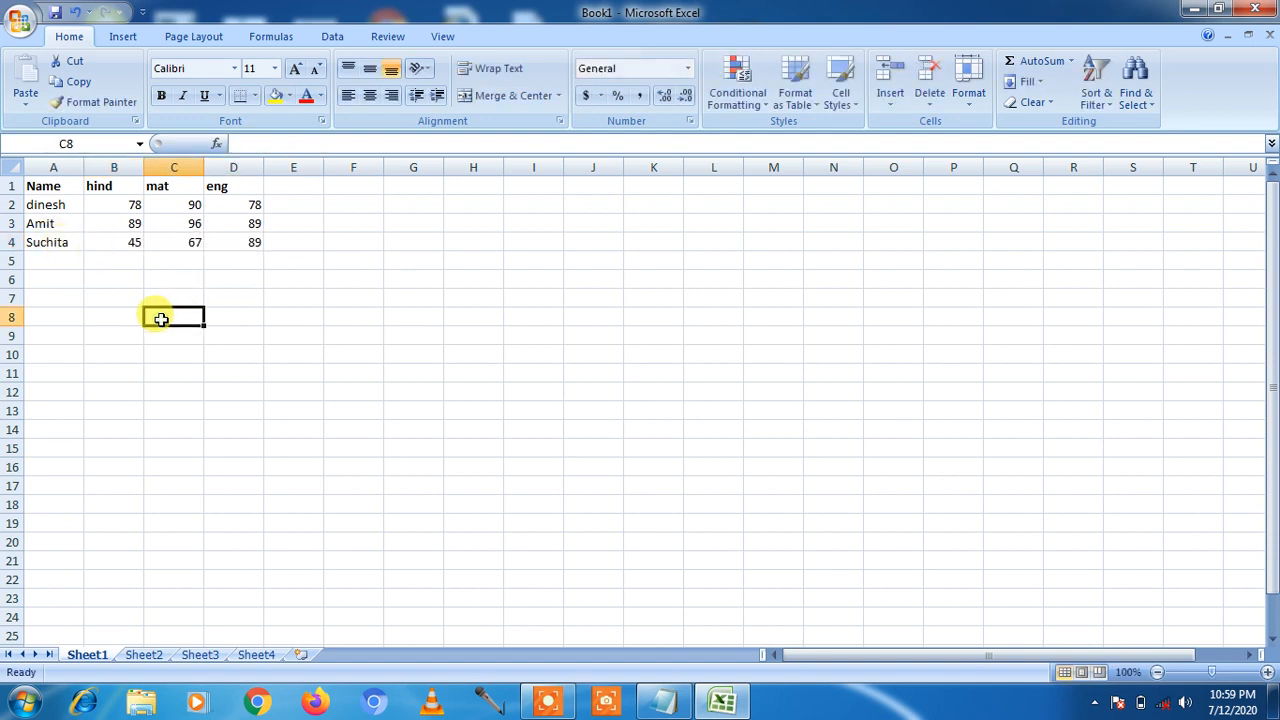